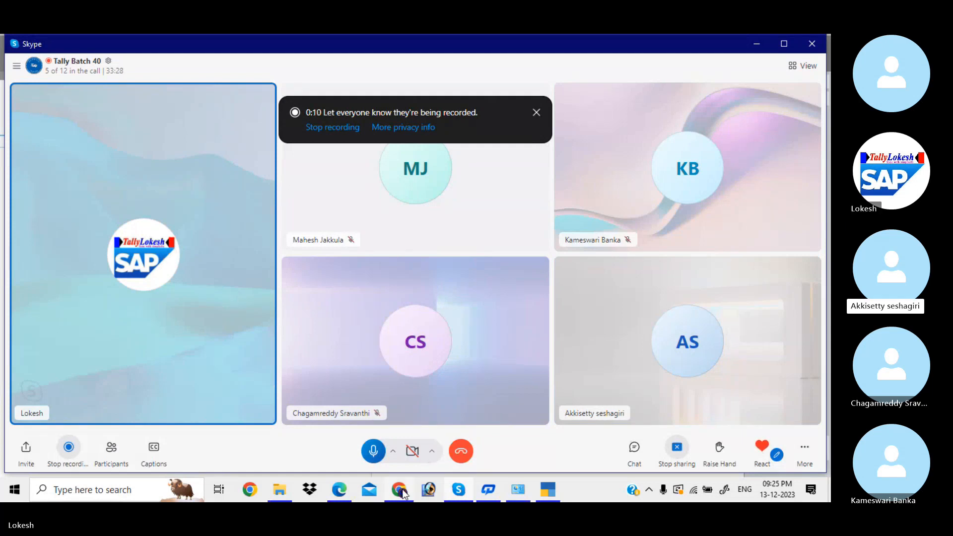
# Minimize the YouTube channel's browser window and the Skype call window to bring TallyPrime into view.
pyautogui.moveTo(402, 491)
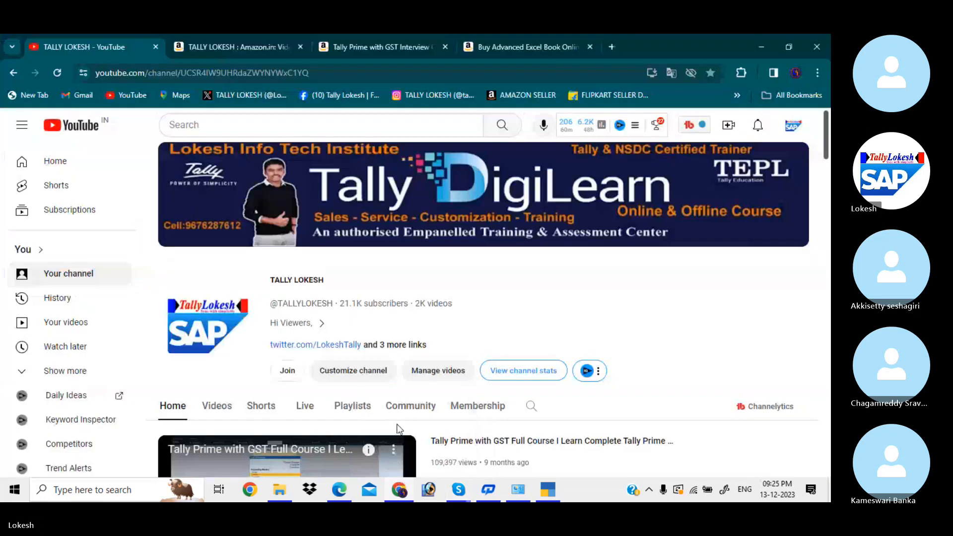
pyautogui.click(399, 429)
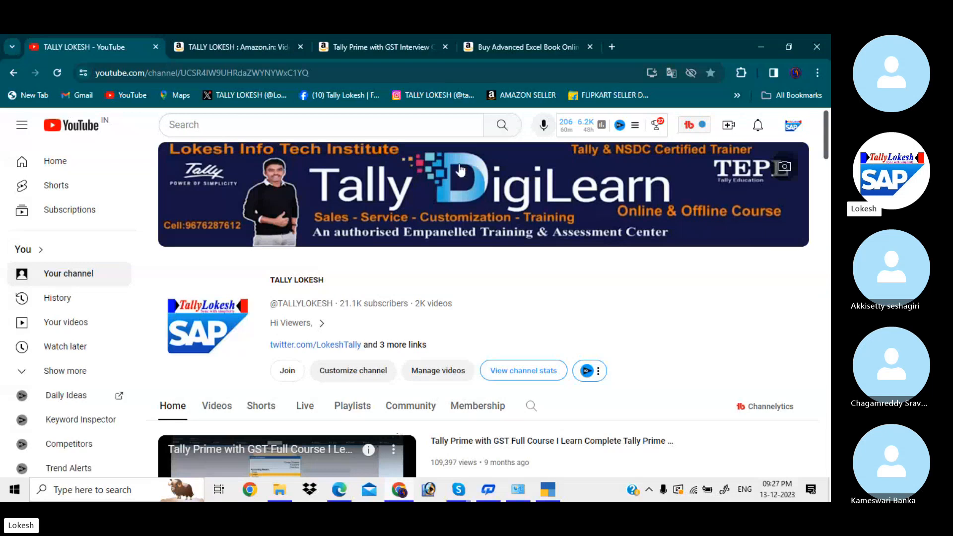
pyautogui.click(767, 47)
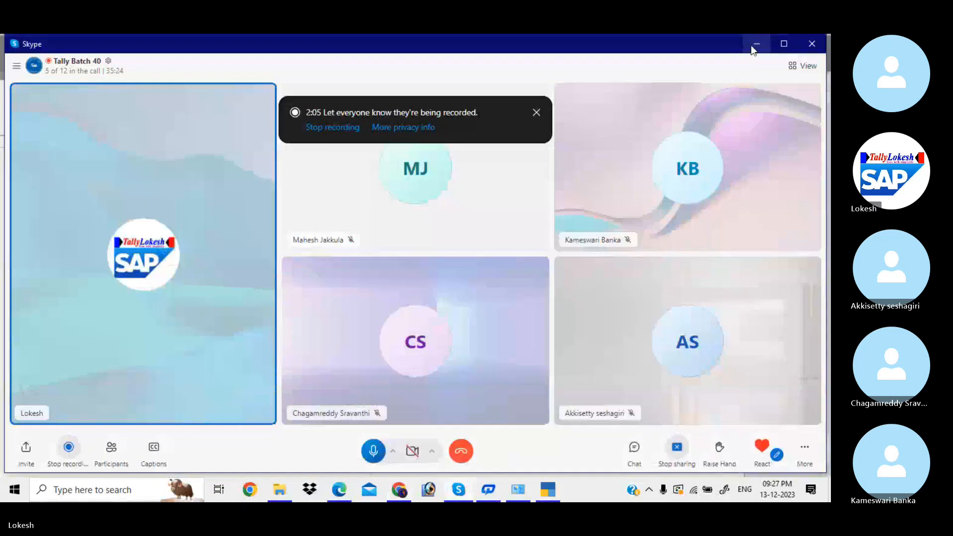
pyautogui.click(754, 44)
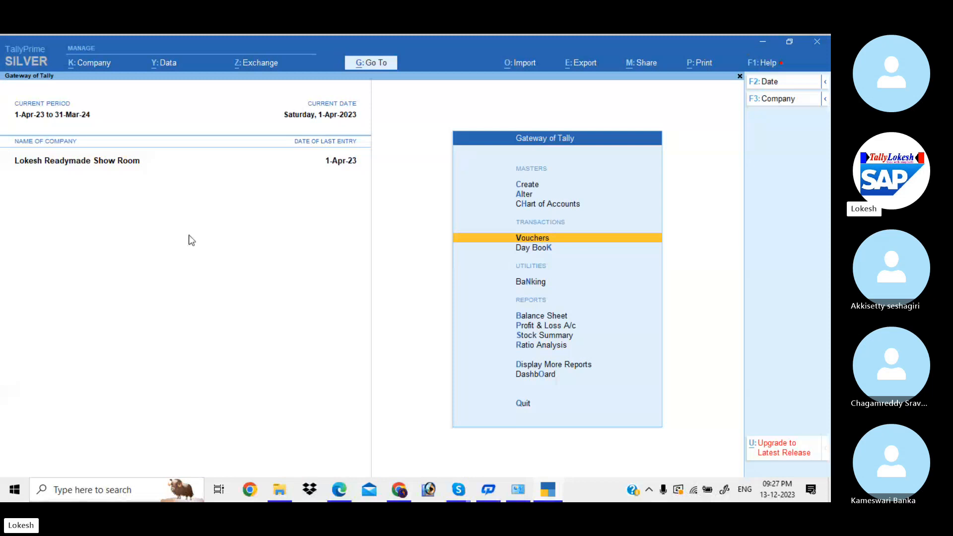
# Switch to File Explorer and open drive D: from This PC.
pyautogui.click(281, 493)
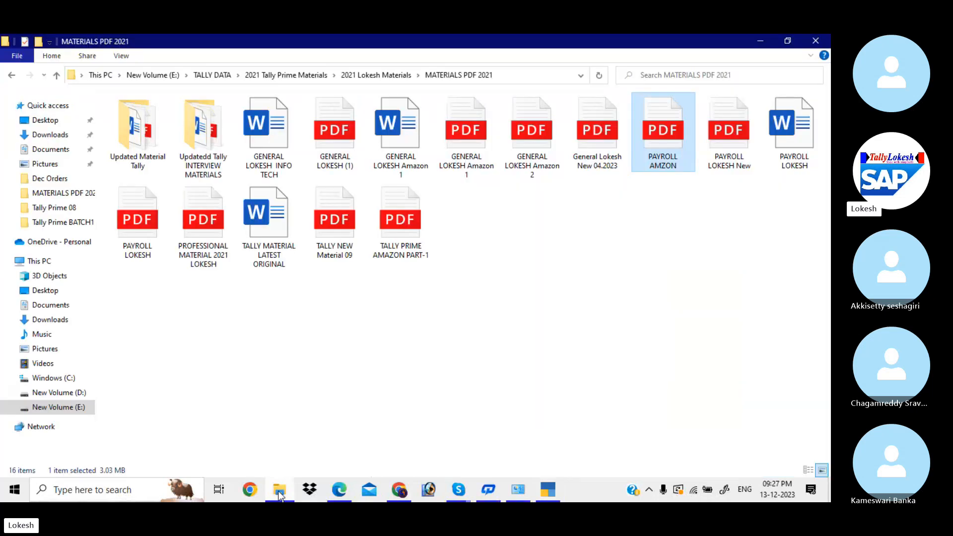
pyautogui.click(76, 262)
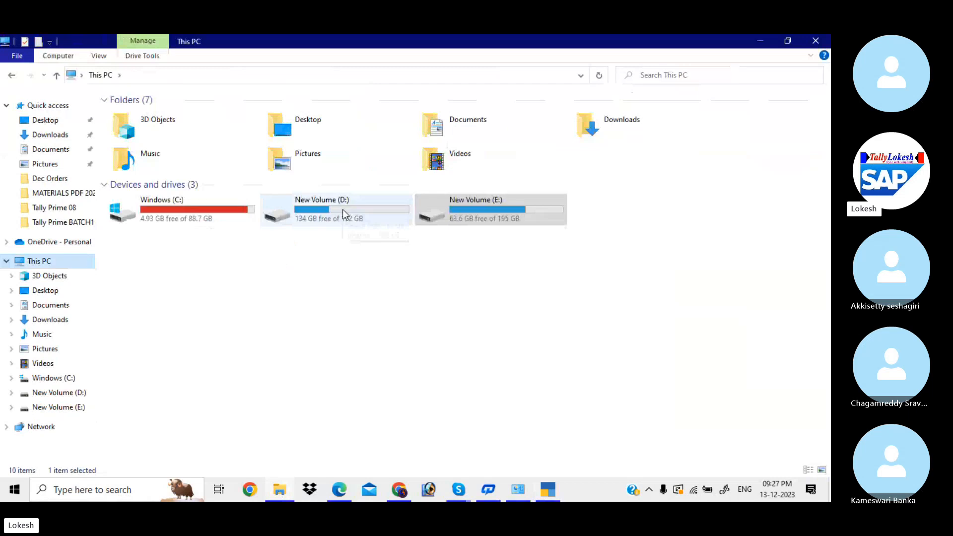
pyautogui.click(342, 209)
pyautogui.doubleClick(342, 209)
# Create a new folder named "Data Back Up" on drive D:.
pyautogui.rightClick(351, 239)
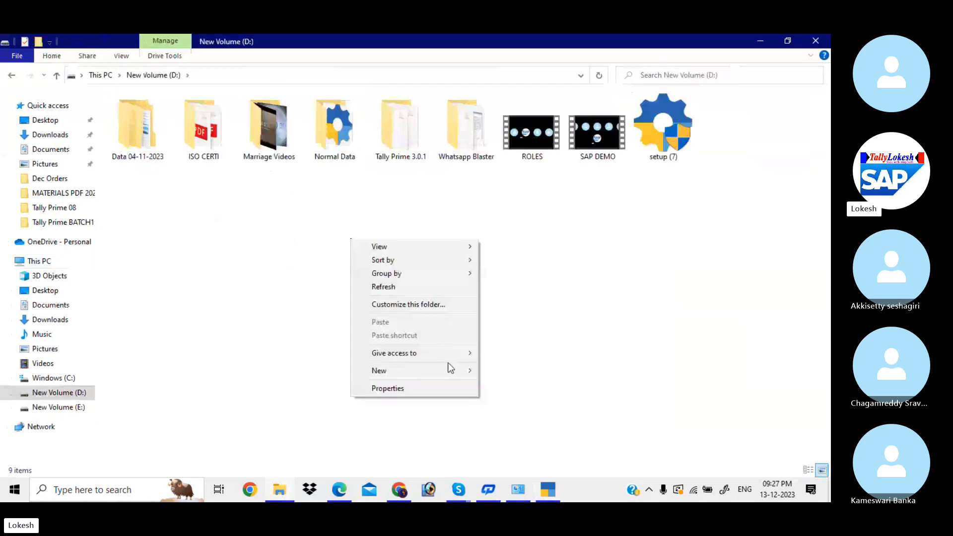
pyautogui.moveTo(450, 365)
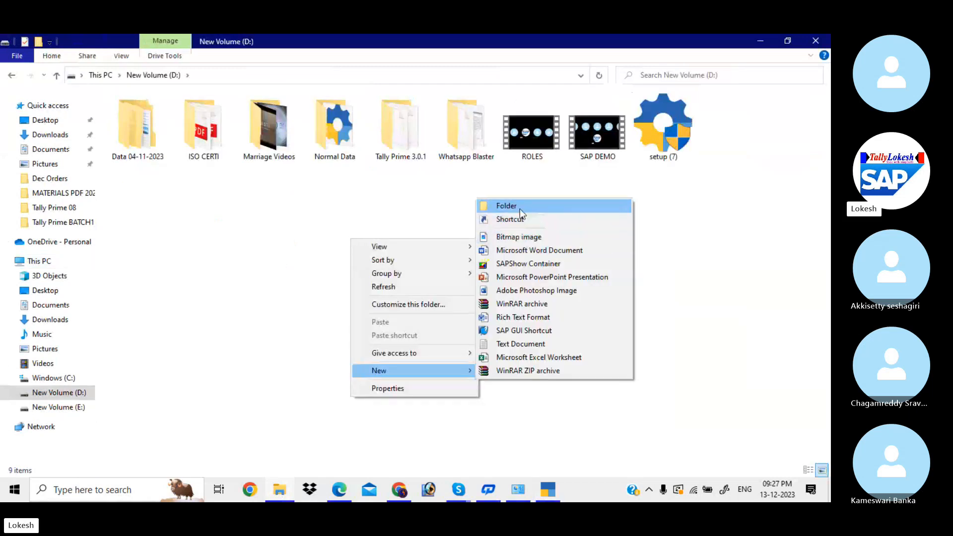
pyautogui.click(506, 205)
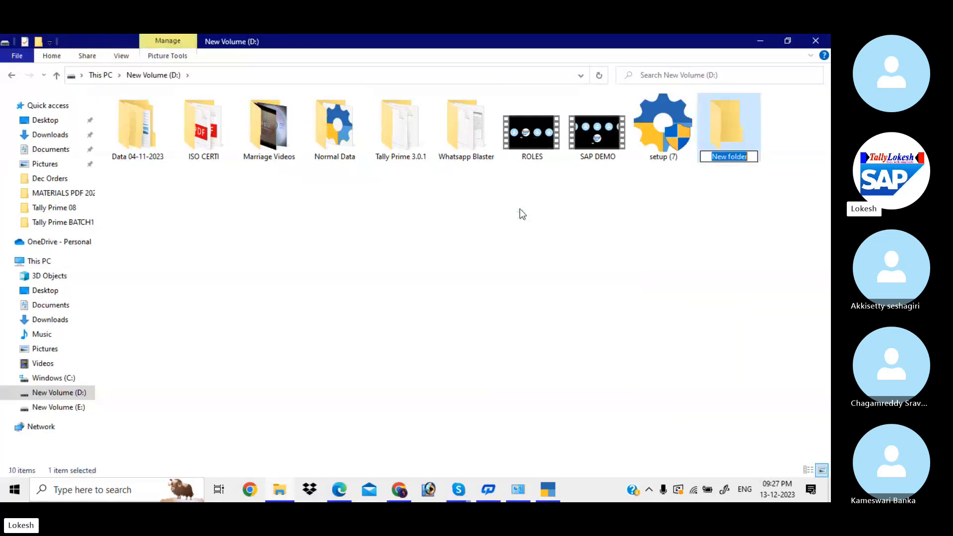
pyautogui.write('D')
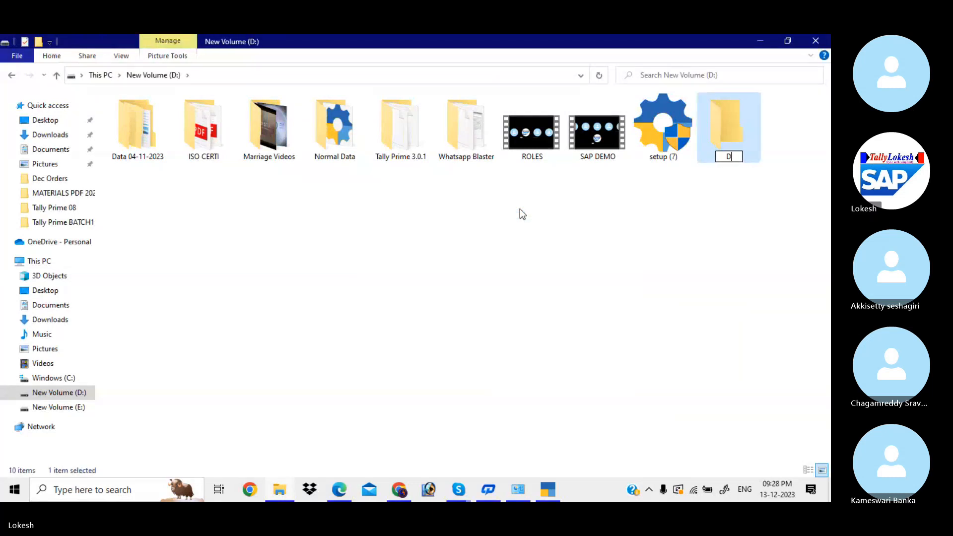
pyautogui.write('ata Back Up')
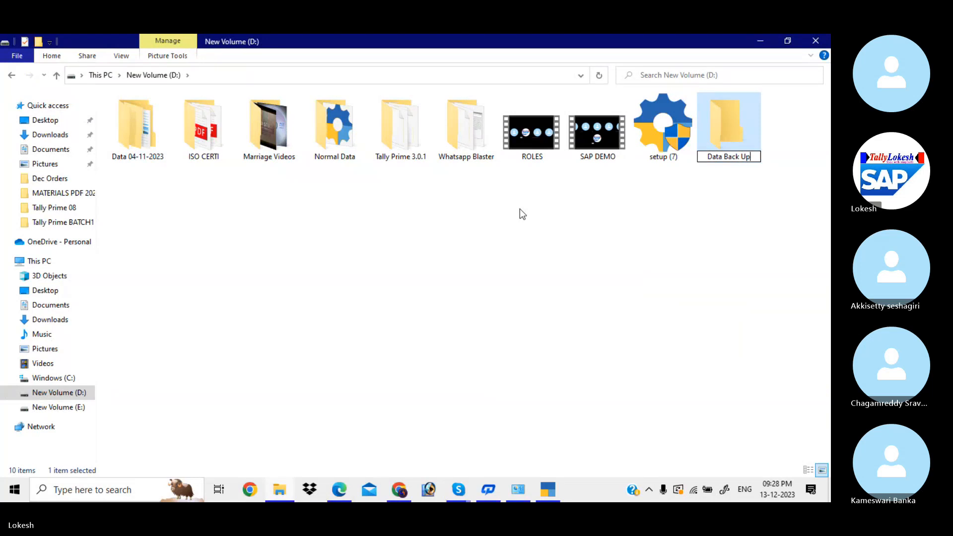
pyautogui.press('Return')
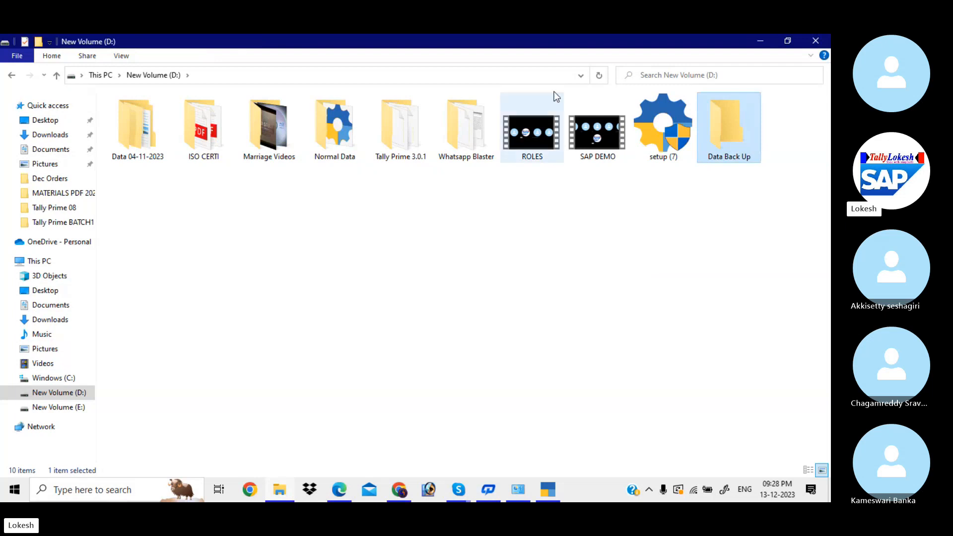
# Switch to TallyPrime and shut the currently loaded company, accepting the closure of all open reports and vouchers.
pyautogui.click(547, 491)
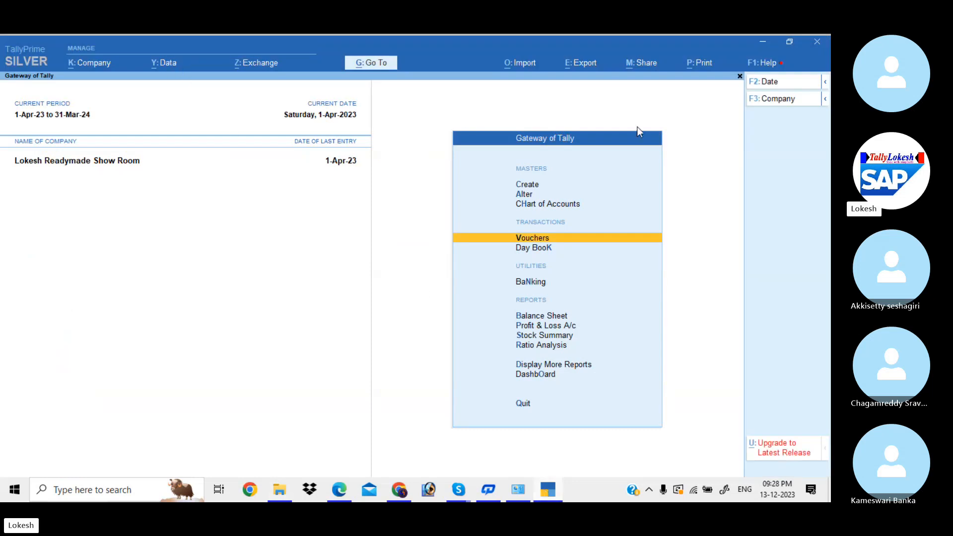
pyautogui.click(773, 103)
pyautogui.press('Up')
pyautogui.press('Return')
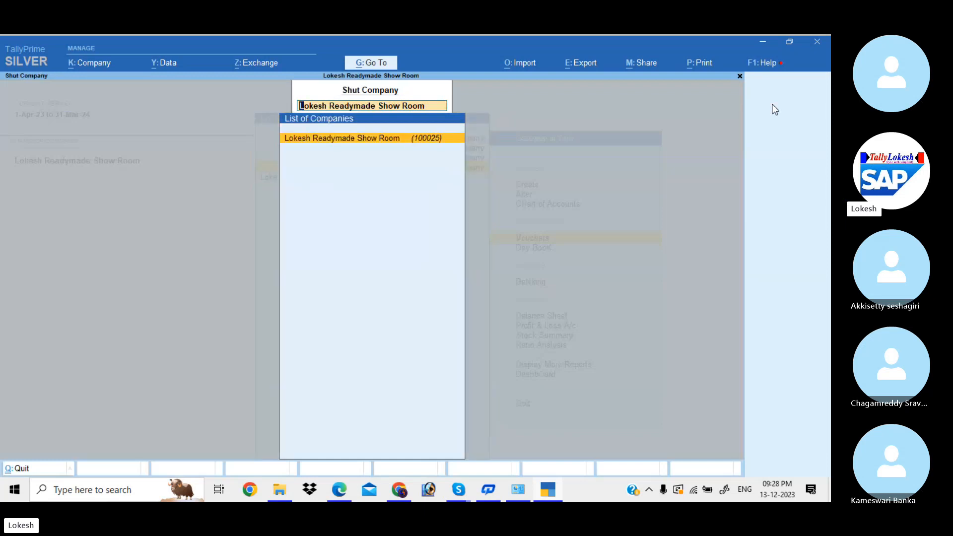
pyautogui.press('Return')
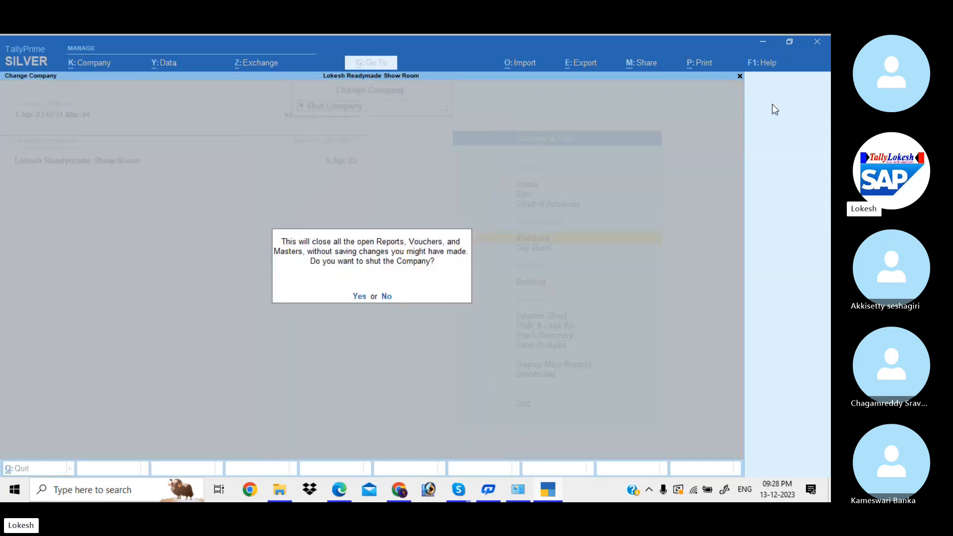
pyautogui.press('Return')
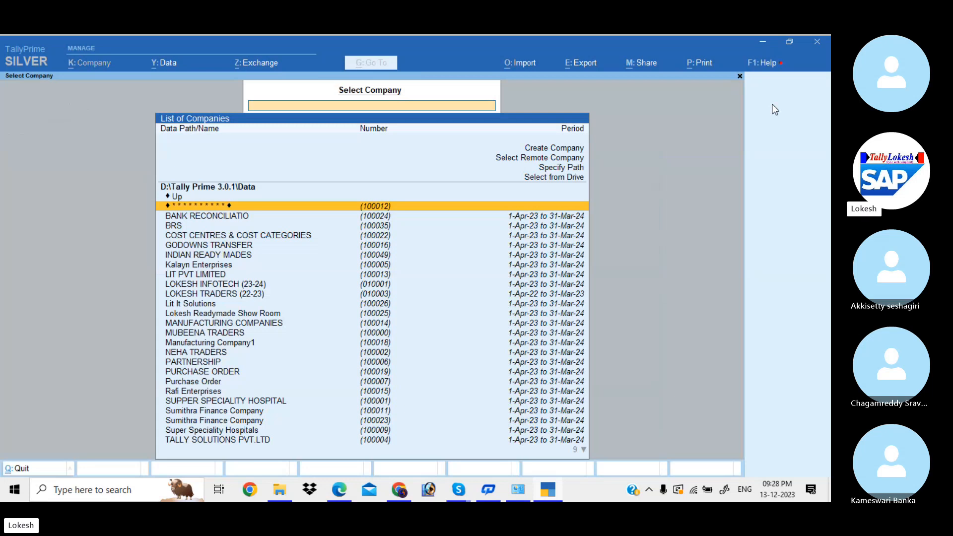
# Load the company BRS from the D:\Tally Prime 3.0.1\Data company list.
pyautogui.press('Down')
pyautogui.press('Down')
pyautogui.press('Down')
pyautogui.press('Down')
pyautogui.press('Up')
pyautogui.press('Up')
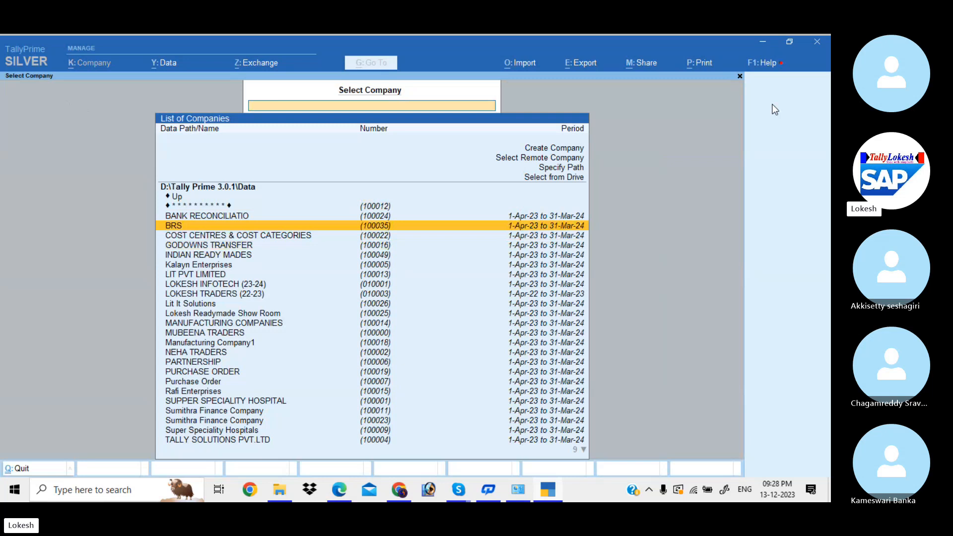
pyautogui.press('Down')
pyautogui.press('Down')
pyautogui.press('Up')
pyautogui.press('Up')
pyautogui.press('Down')
pyautogui.press('Down')
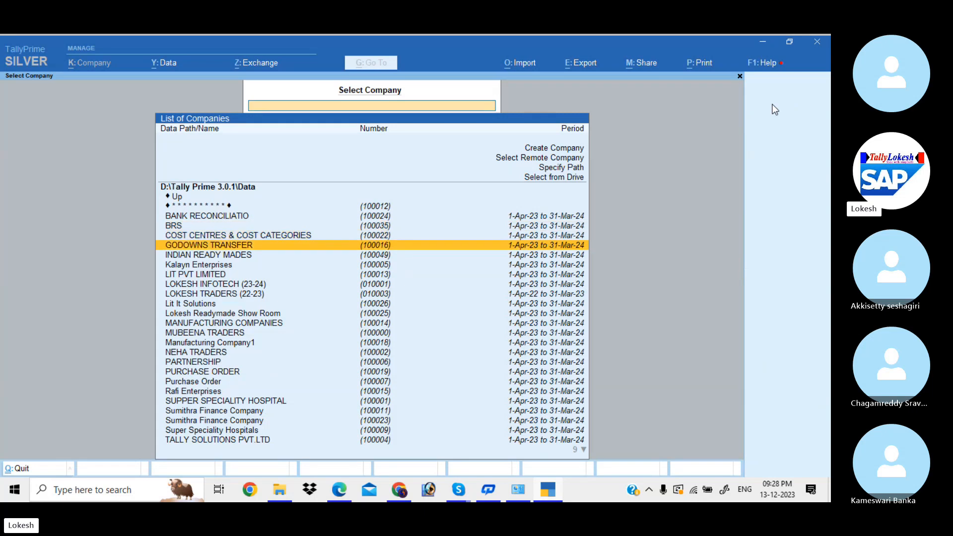
pyautogui.press('Up')
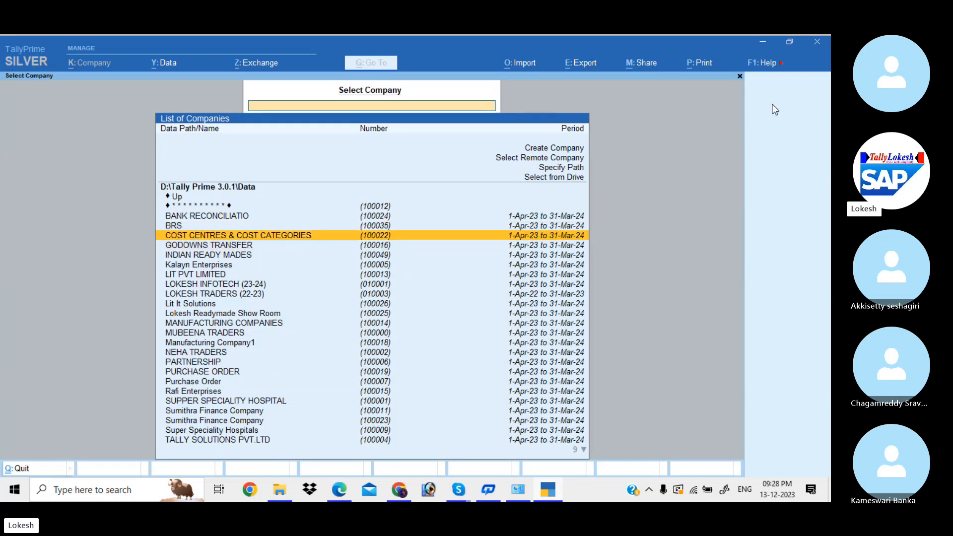
pyautogui.press('Up')
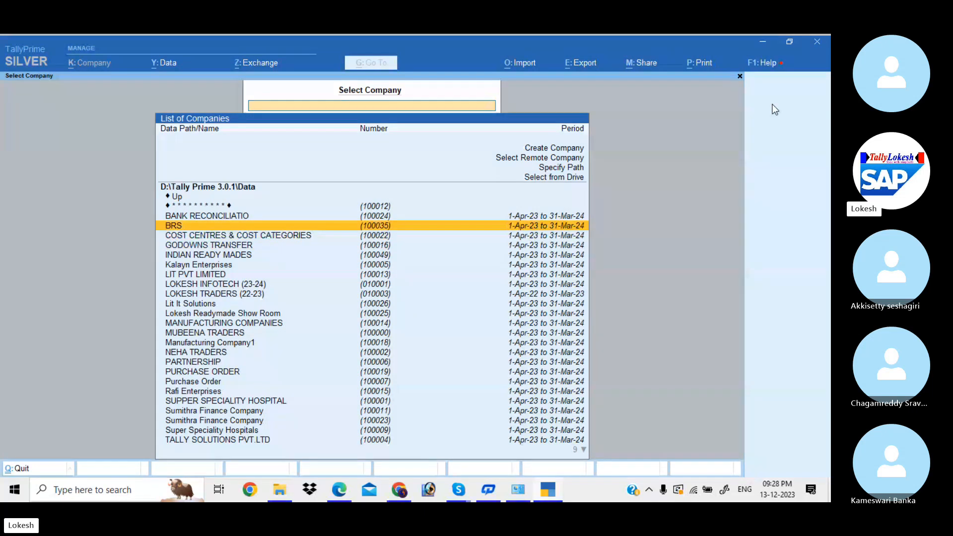
pyautogui.press('Return')
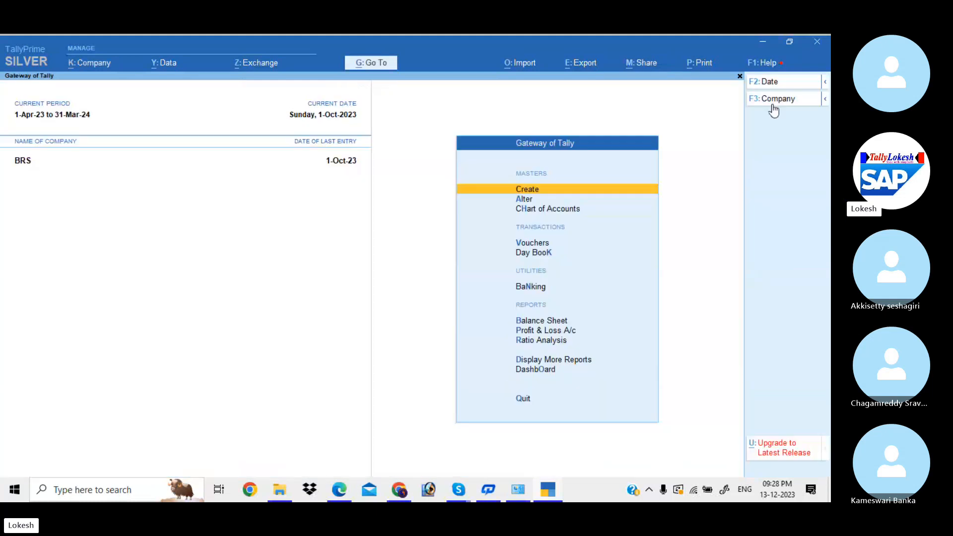
# Start a company data backup, set its destination path to D:\Data Back Up, and check that folder in File Explorer.
pyautogui.click(177, 66)
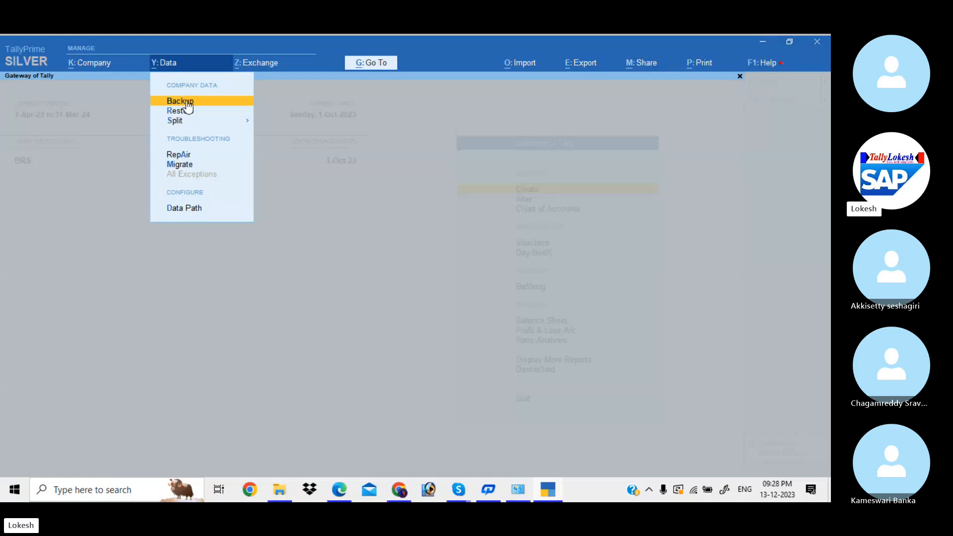
pyautogui.click(184, 102)
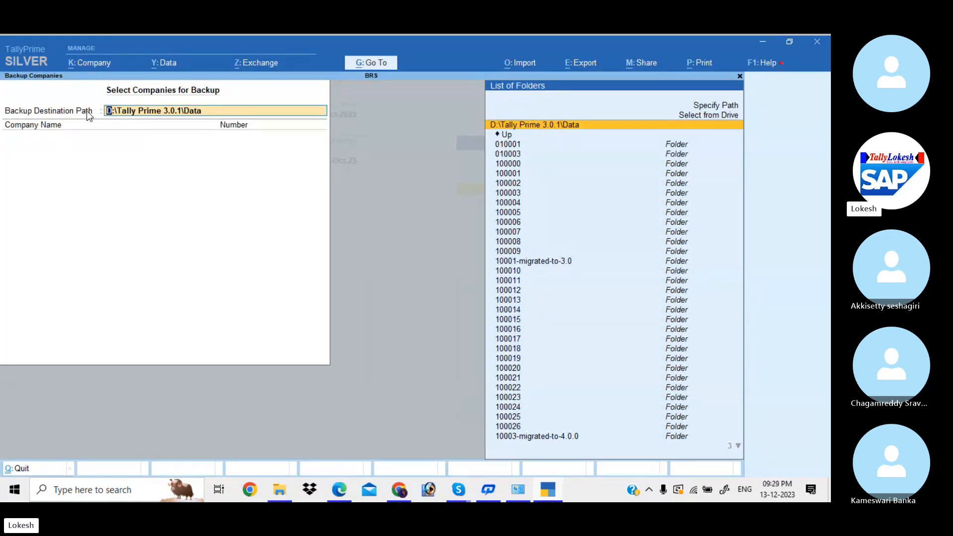
pyautogui.press('Up')
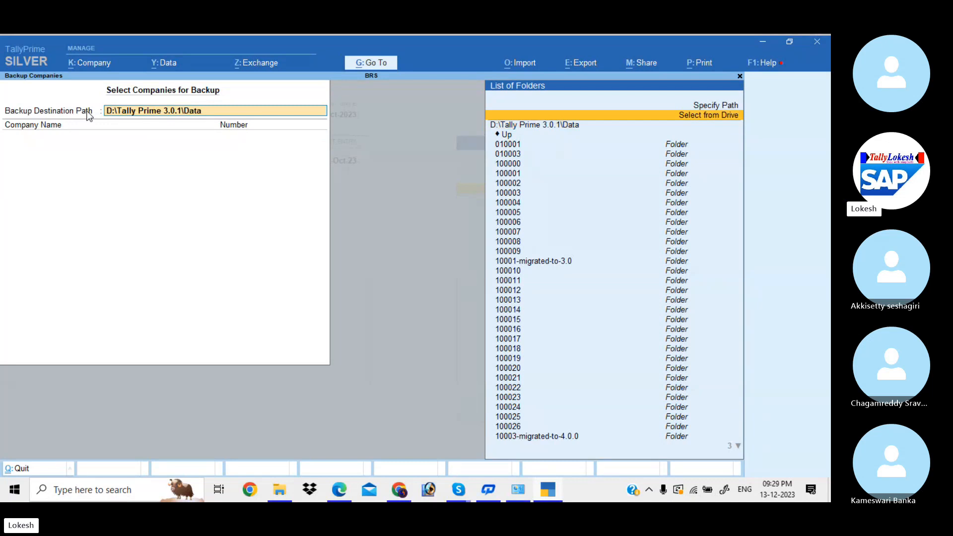
pyautogui.press('Return')
pyautogui.press('Down')
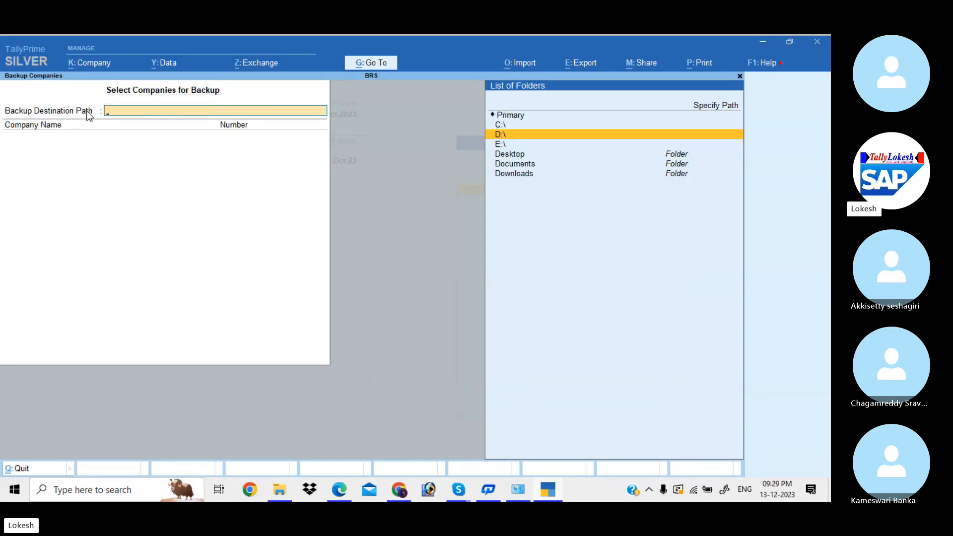
pyautogui.press('Return')
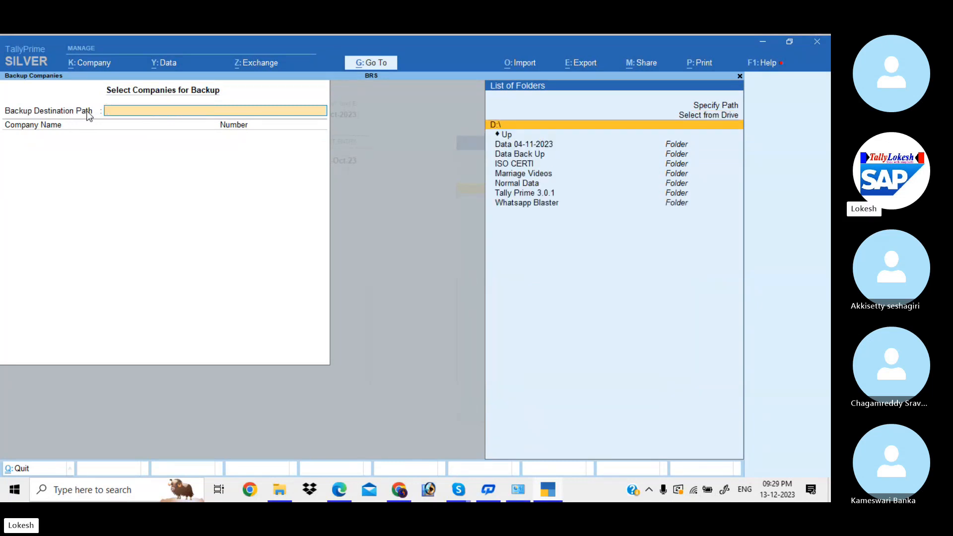
pyautogui.press('Down')
pyautogui.press('Down')
pyautogui.press('Down')
pyautogui.press('Return')
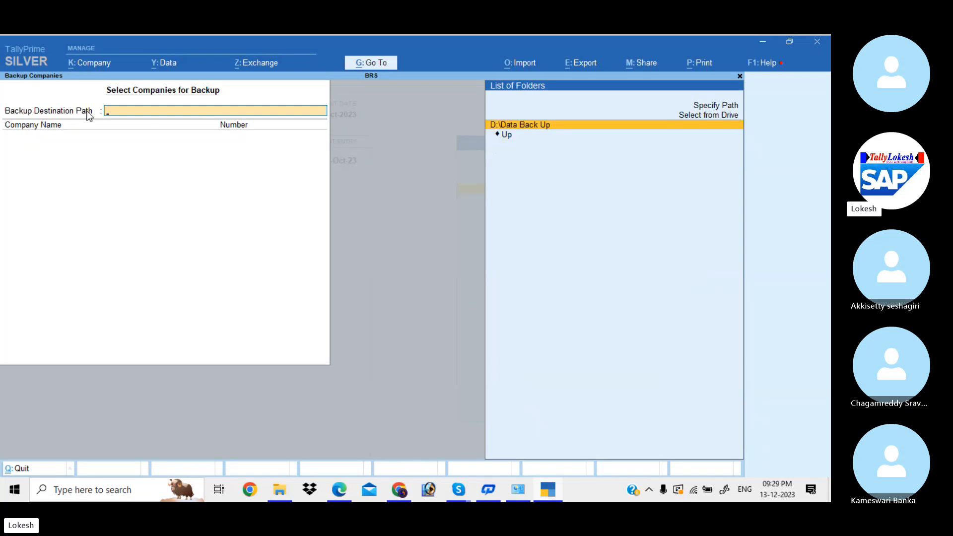
pyautogui.press('Return')
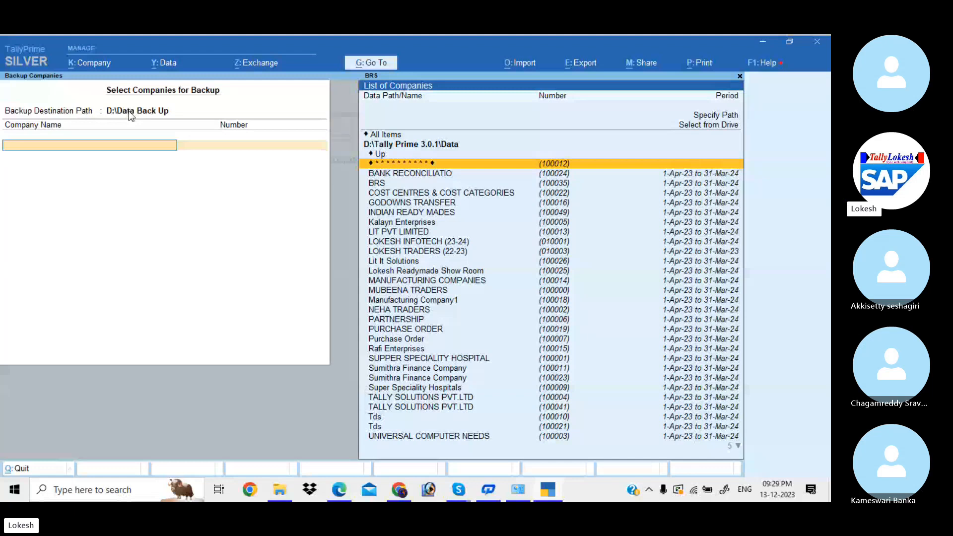
pyautogui.click(281, 489)
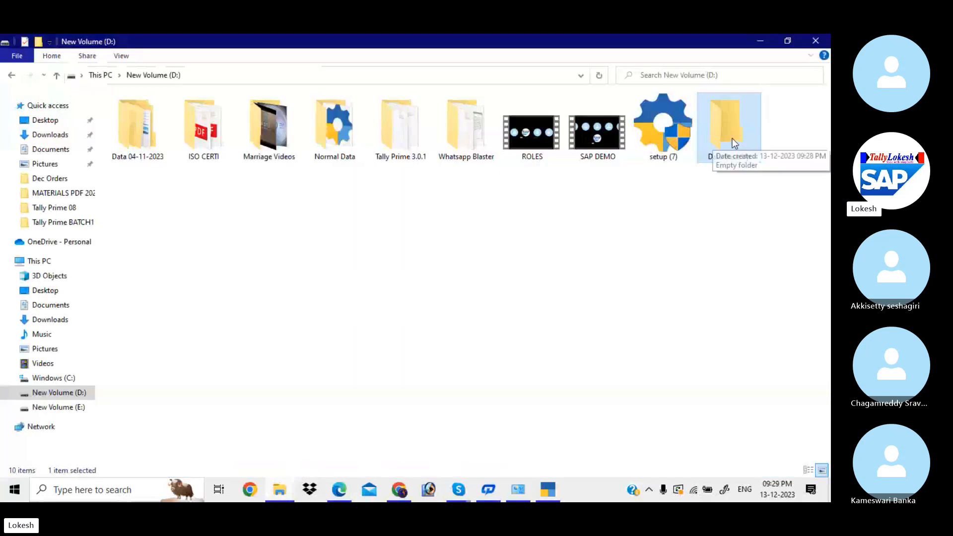
pyautogui.click(546, 489)
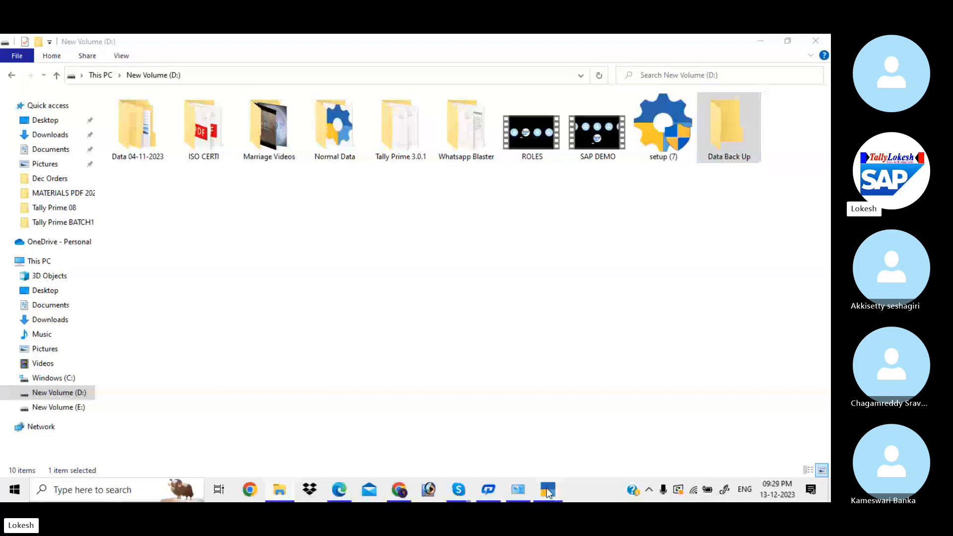
# Add the companies BRS, COST CENTRES & COST CATEGORIES and GODOWNS TRANSFER to the backup selection.
pyautogui.press('Down')
pyautogui.press('Down')
pyautogui.press('Return')
pyautogui.press('Down')
pyautogui.press('Down')
pyautogui.press('Return')
pyautogui.press('Down')
pyautogui.press('Down')
pyautogui.press('Return')
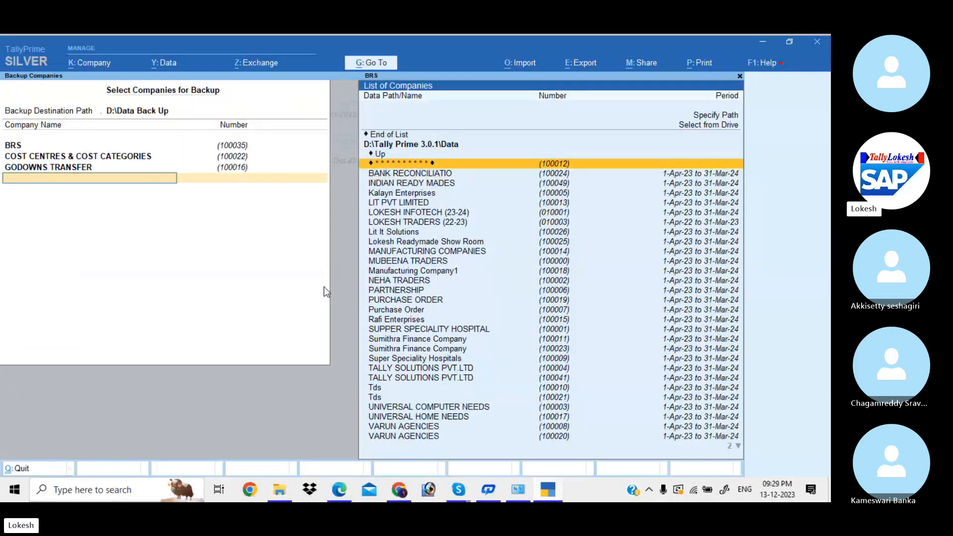
# Finish the company selection and accept the backup to D:\Data Back Up.
pyautogui.press('Up')
pyautogui.press('Up')
pyautogui.press('Up')
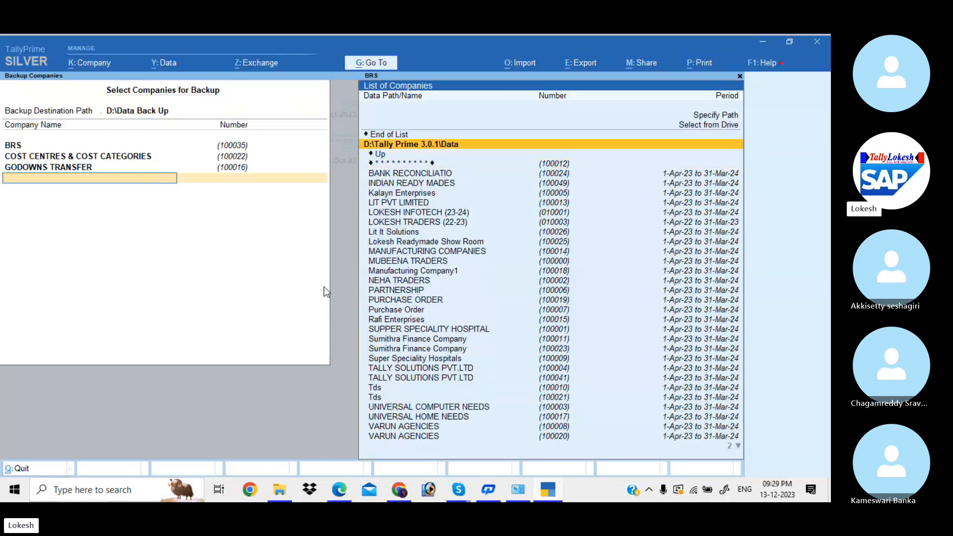
pyautogui.press('Return')
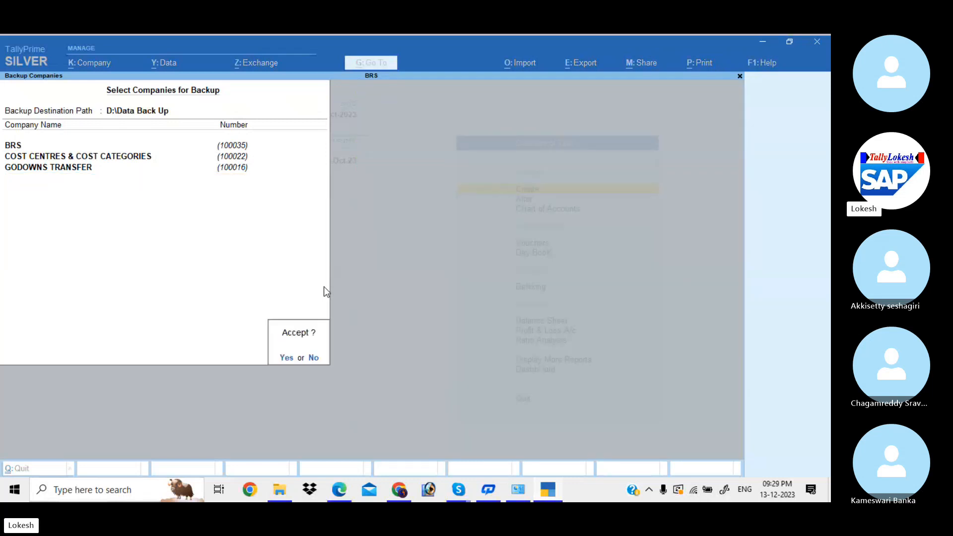
pyautogui.press('Return')
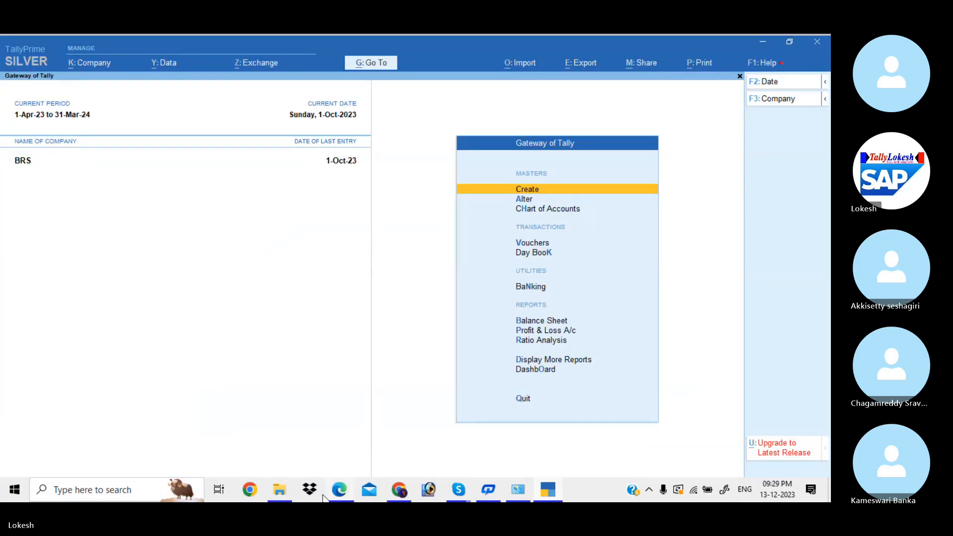
# Check the backup files in the D:\Data Back Up folder in File Explorer, and return to TallyPrime.
pyautogui.click(281, 492)
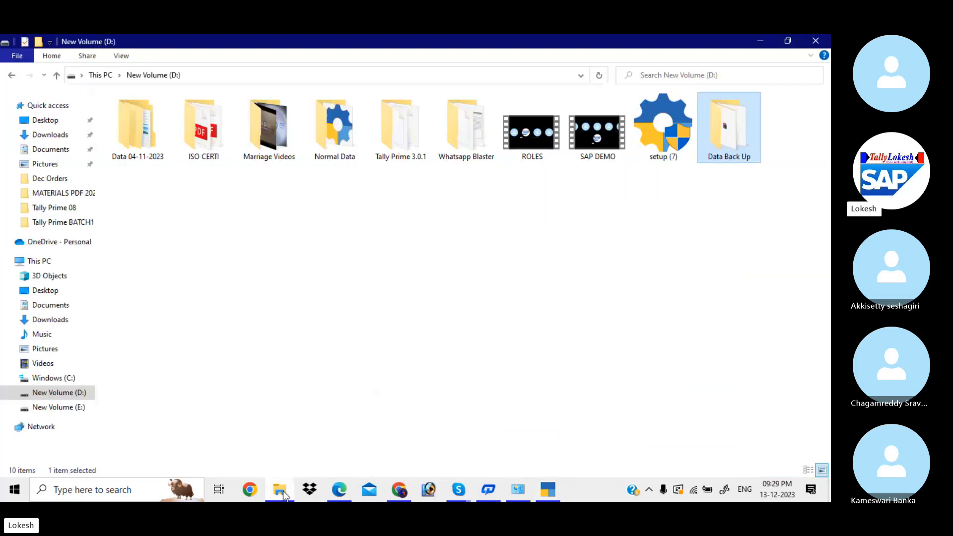
pyautogui.doubleClick(731, 115)
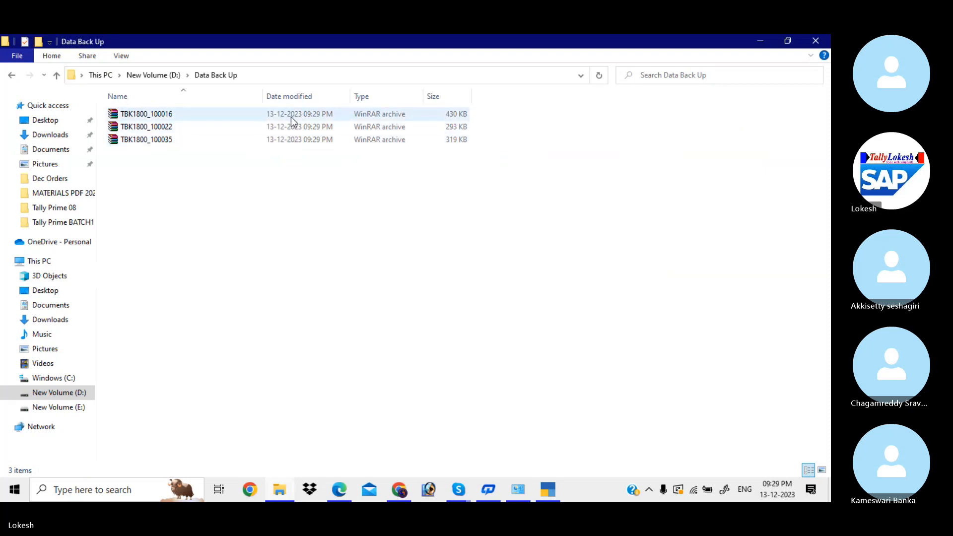
pyautogui.click(548, 491)
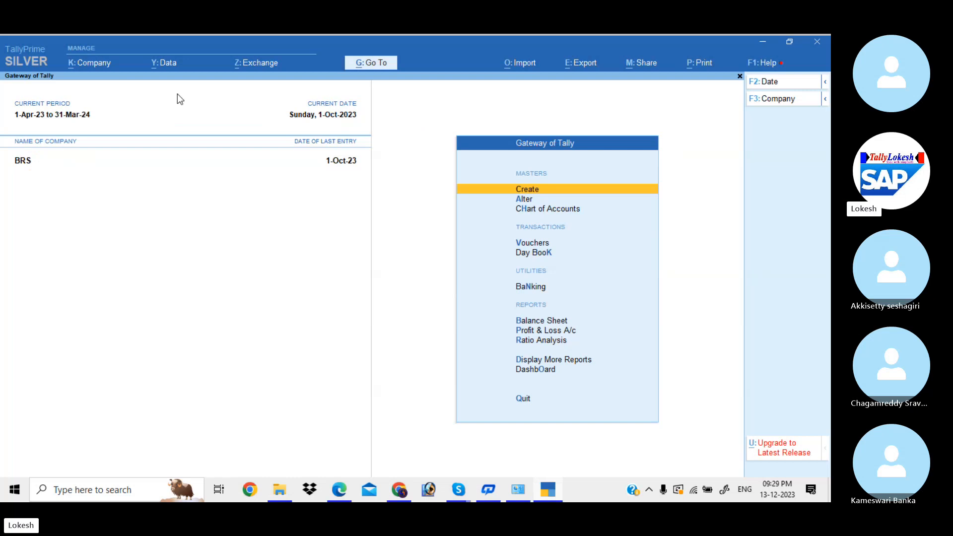
# Open the loaded company BRS for alteration and delete it, confirming the deletion.
pyautogui.click(105, 67)
pyautogui.press('Down')
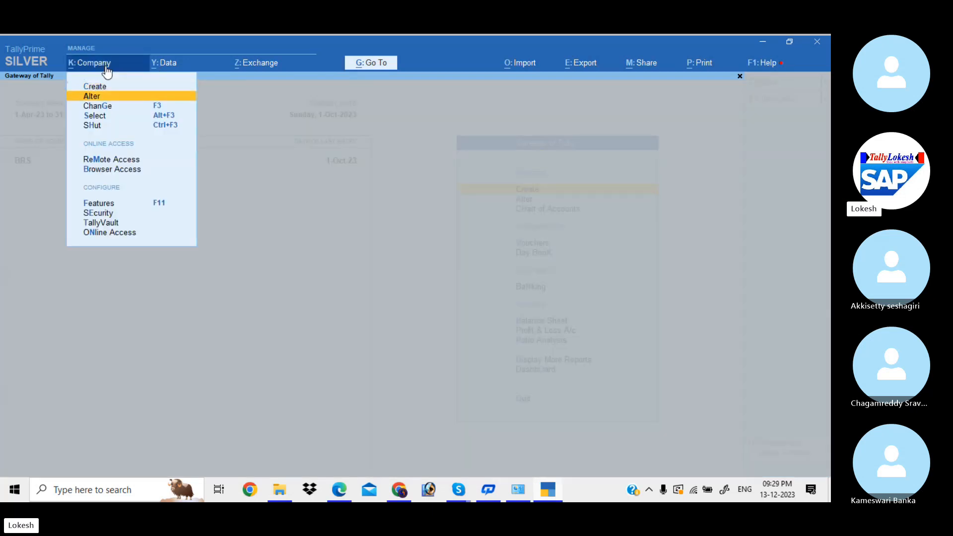
pyautogui.press('Return')
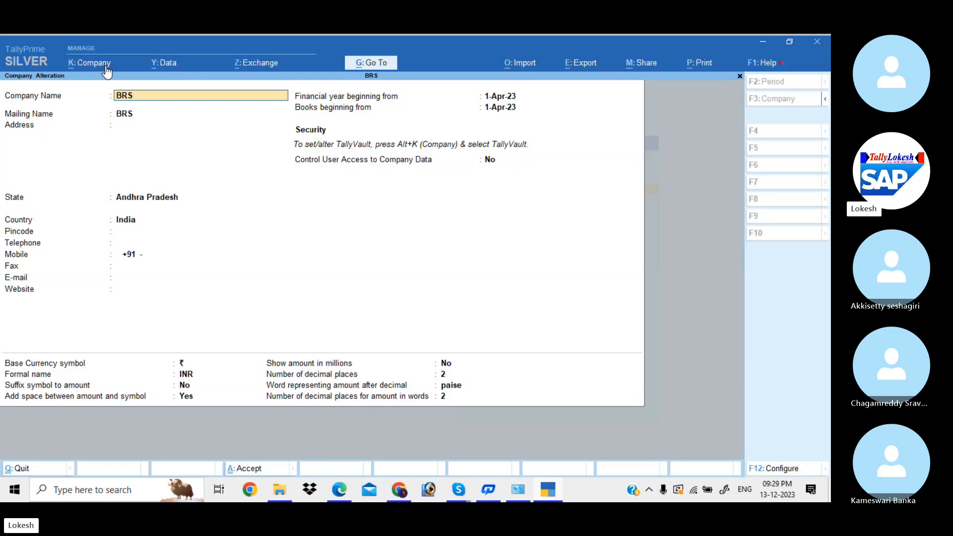
pyautogui.hotkey('alt', 'd')
pyautogui.press('y')
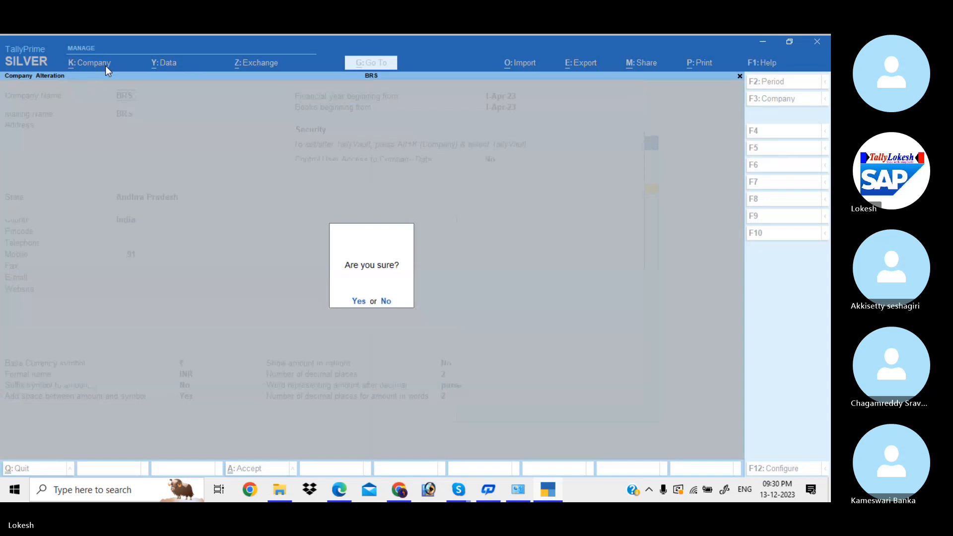
pyautogui.press('y')
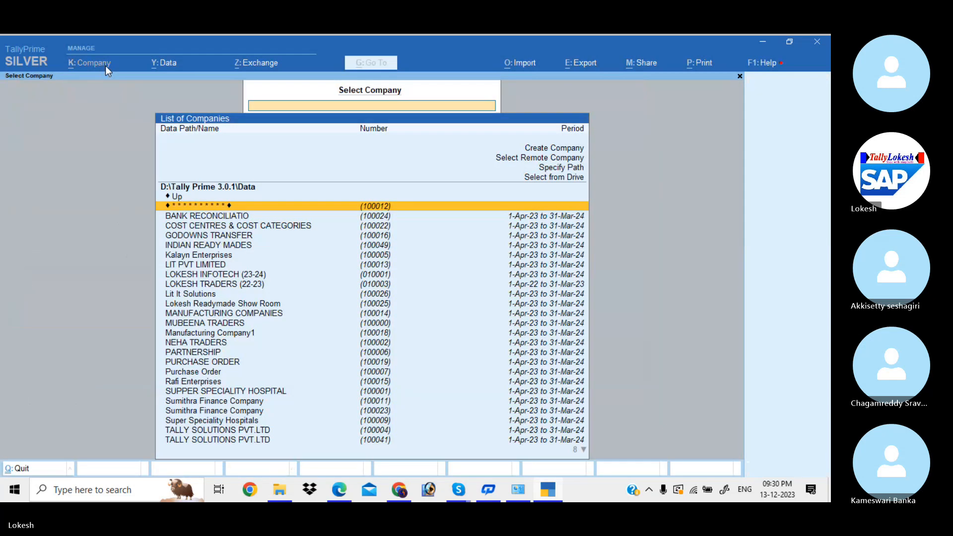
# Load the company COST CENTRES & COST CATEGORIES and delete it from its company alteration screen.
pyautogui.press('Down')
pyautogui.press('Down')
pyautogui.press('Return')
pyautogui.click(105, 65)
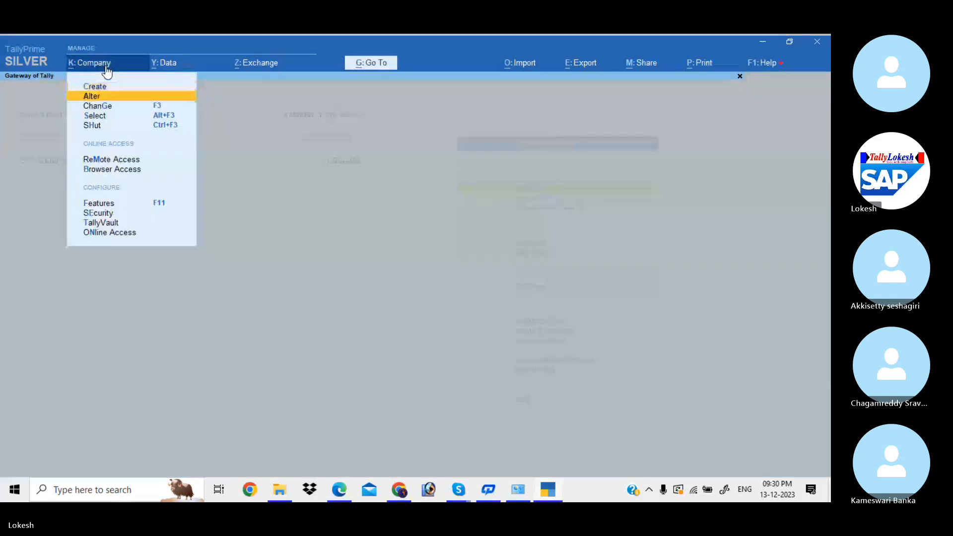
pyautogui.press('Return')
pyautogui.hotkey('alt', 'd')
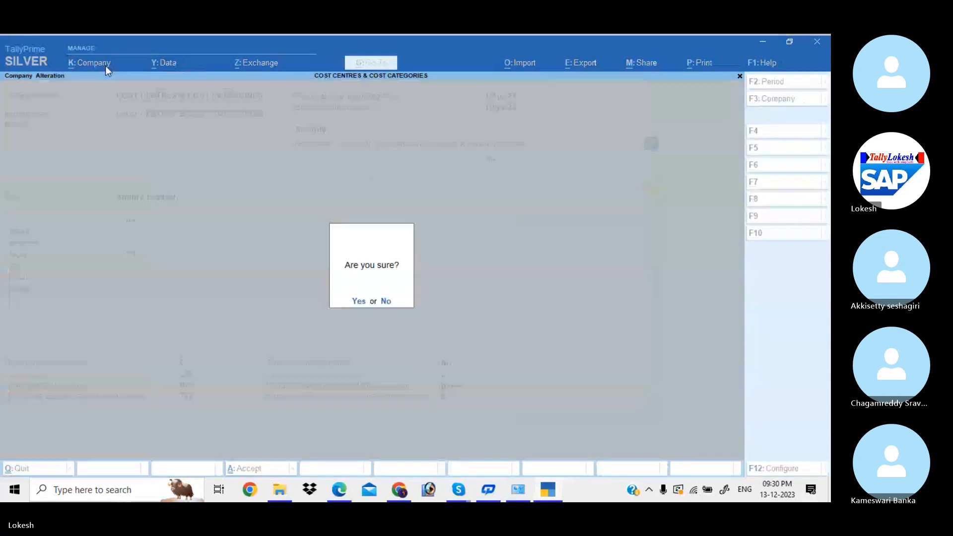
pyautogui.press('y')
# Load the company GODOWNS TRANSFER and delete it from its company alteration screen.
pyautogui.press('Down')
pyautogui.press('Return')
pyautogui.click(105, 65)
pyautogui.press('Down')
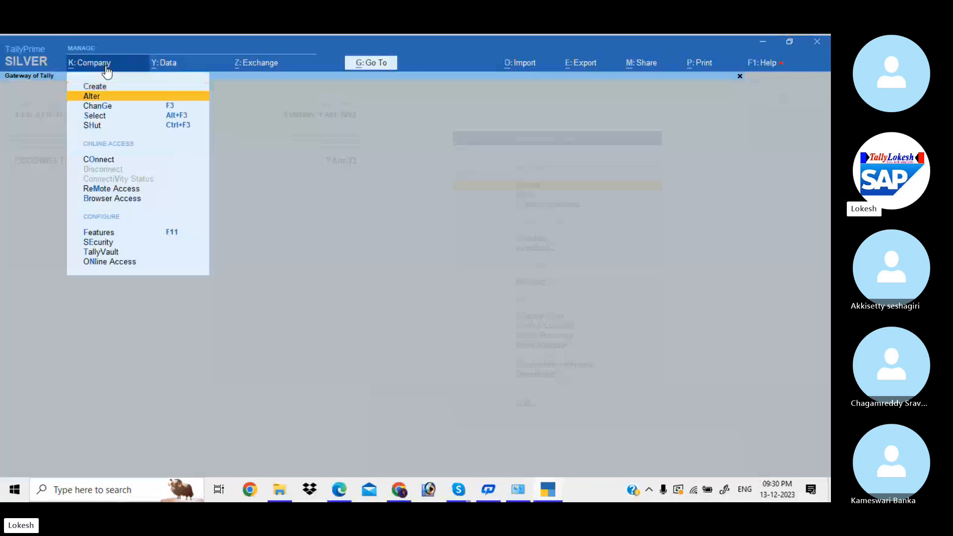
pyautogui.press('Return')
pyautogui.hotkey('alt', 'd')
pyautogui.press('y')
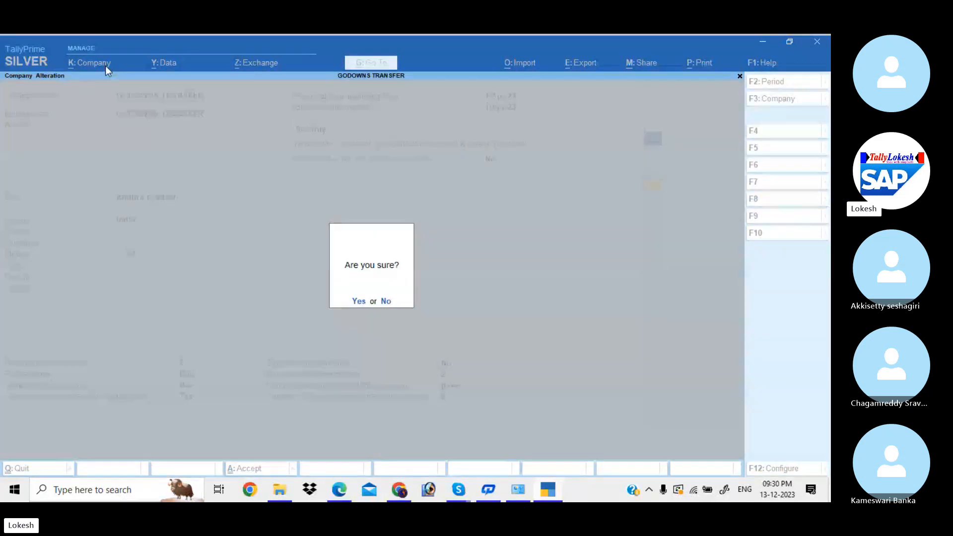
pyautogui.press('y')
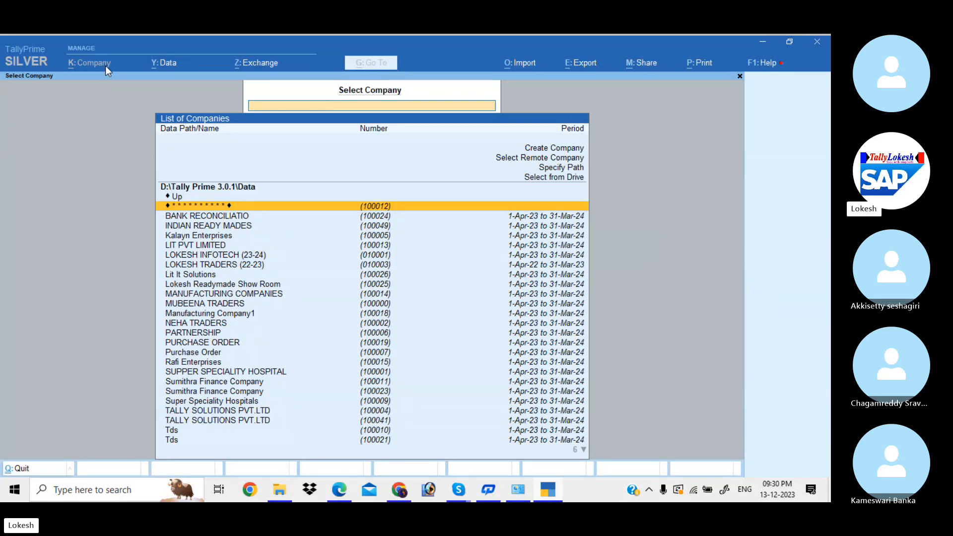
# Load the company BANK RECONCILIATIO and start a company data restore.
pyautogui.press('Down')
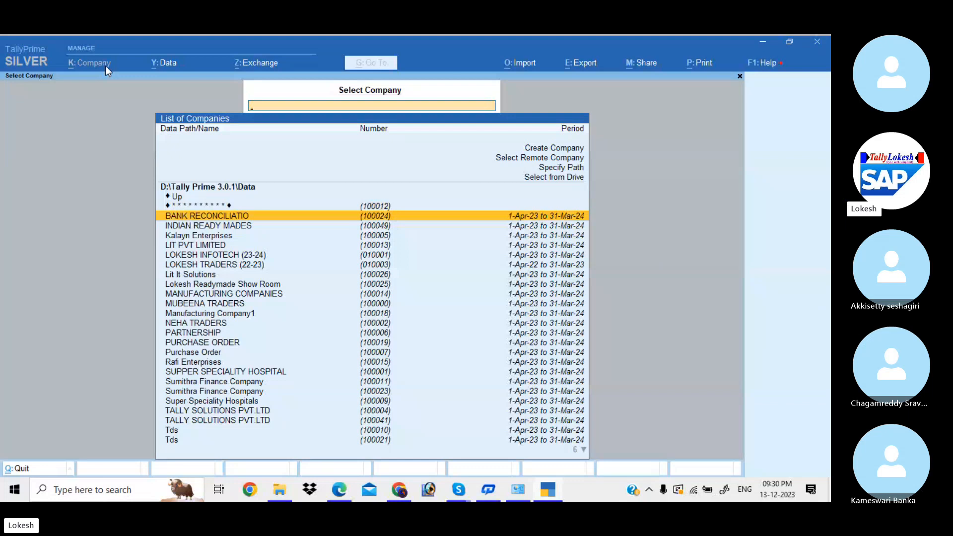
pyautogui.press('Return')
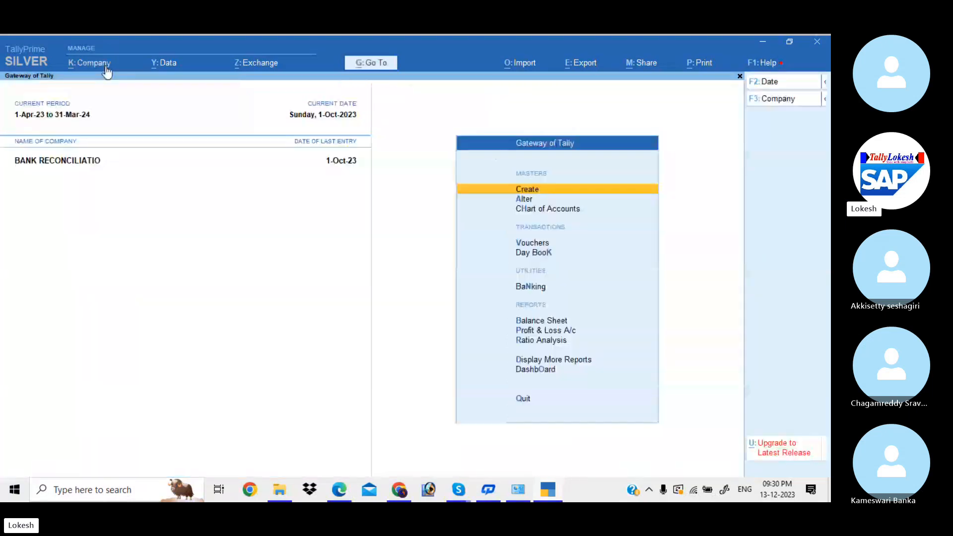
pyautogui.click(166, 64)
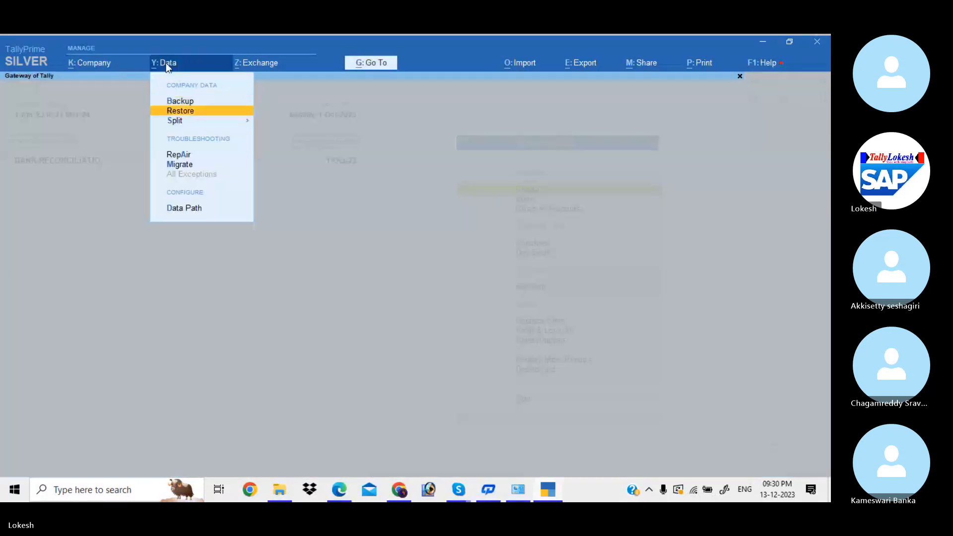
pyautogui.press('Return')
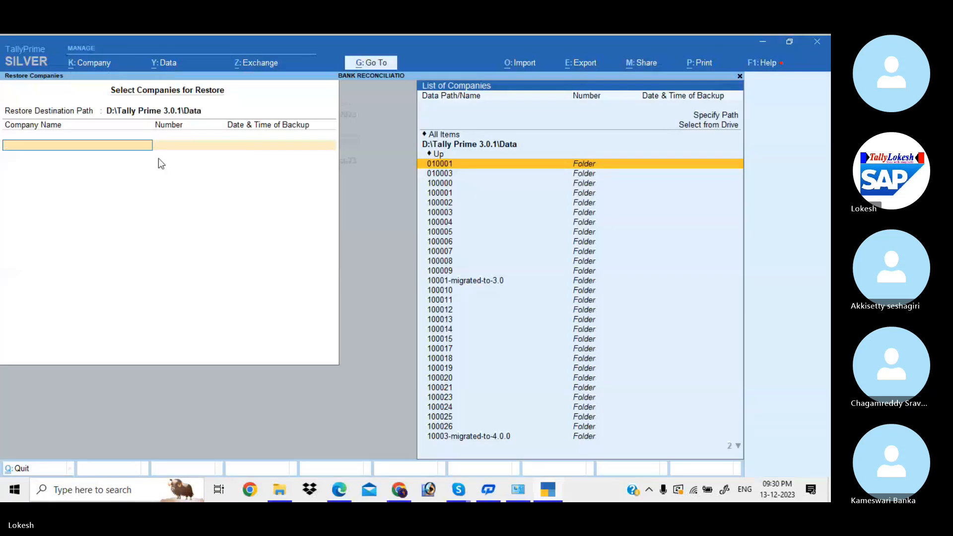
# Choose the Data Back Up folder on drive D: as the source of the company restore.
pyautogui.press('Up')
pyautogui.press('Up')
pyautogui.press('Up')
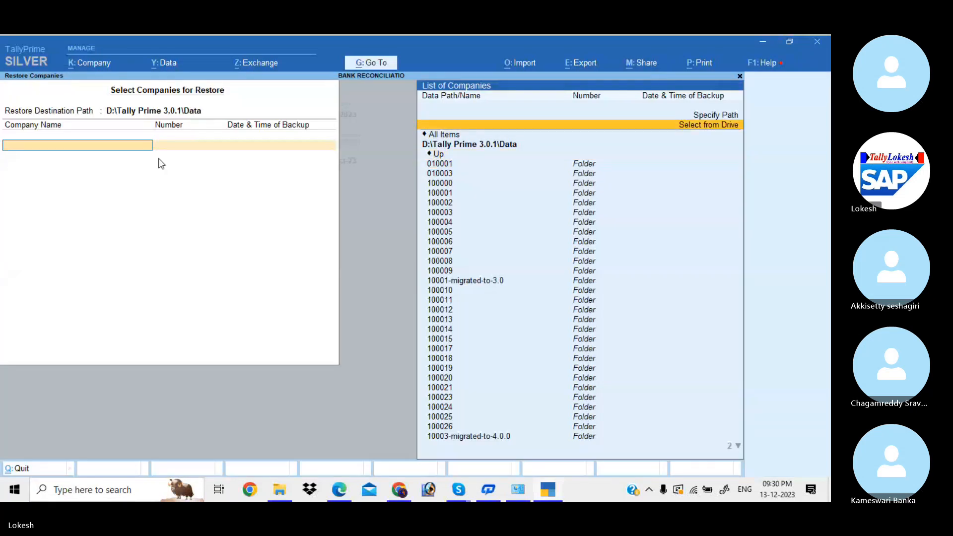
pyautogui.press('Return')
pyautogui.press('Down')
pyautogui.press('Return')
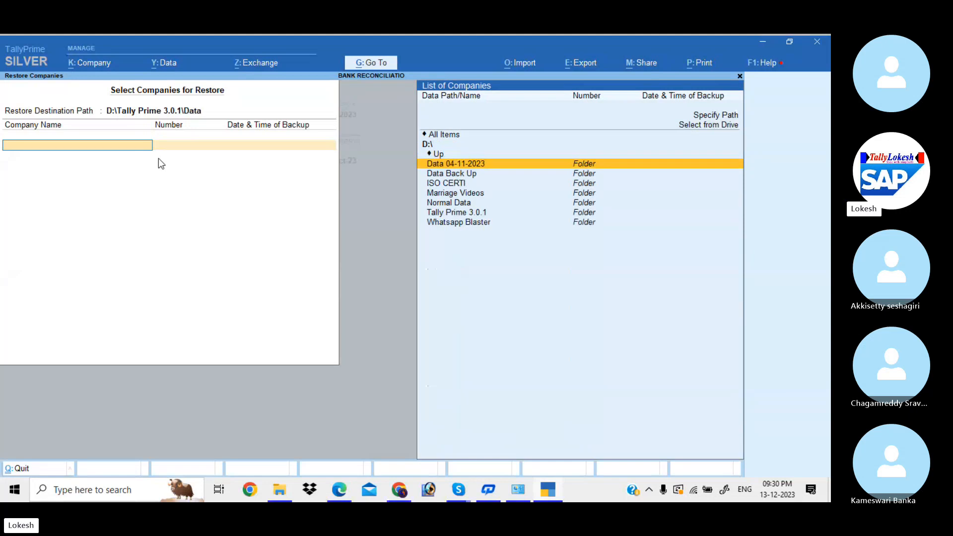
pyautogui.press('Down')
pyautogui.press('Return')
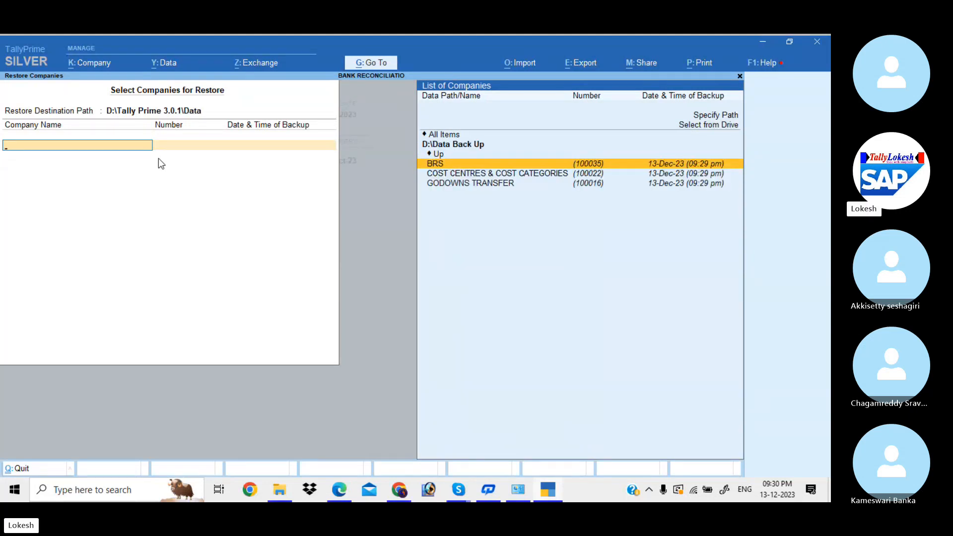
# Select BRS, COST CENTRES & COST CATEGORIES and GODOWNS TRANSFER for restore and accept restoring them to D:\Tally Prime 3.0.1\Data.
pyautogui.press('Return')
pyautogui.press('Return')
pyautogui.press('Return')
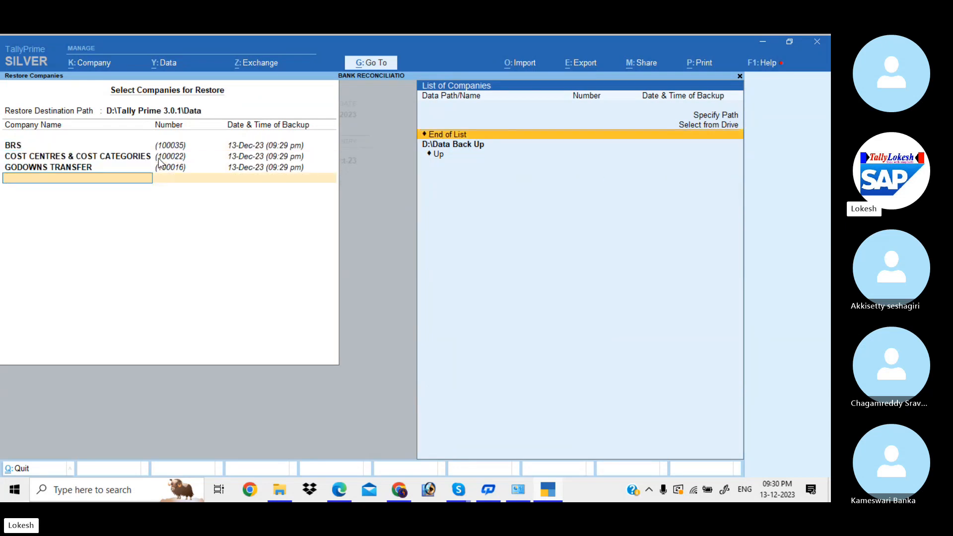
pyautogui.press('Return')
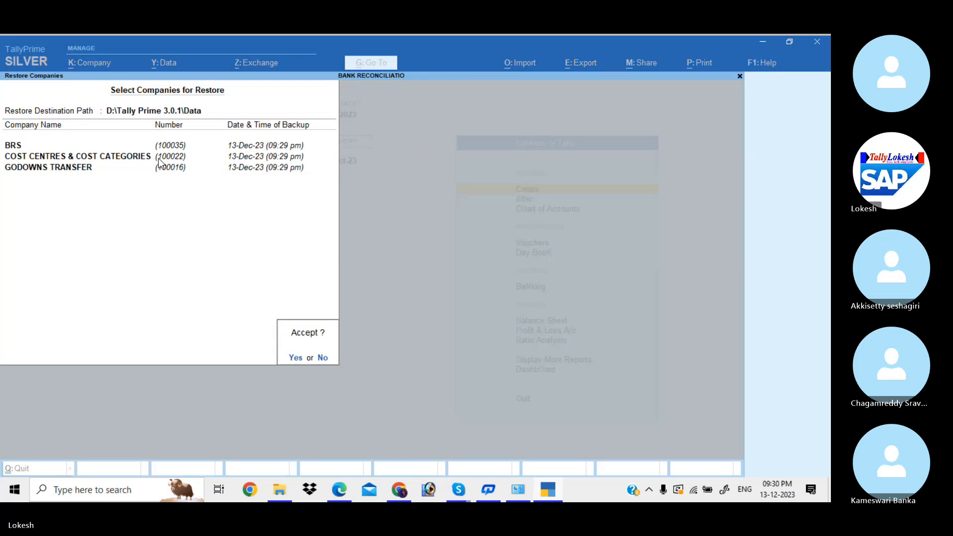
pyautogui.press('Return')
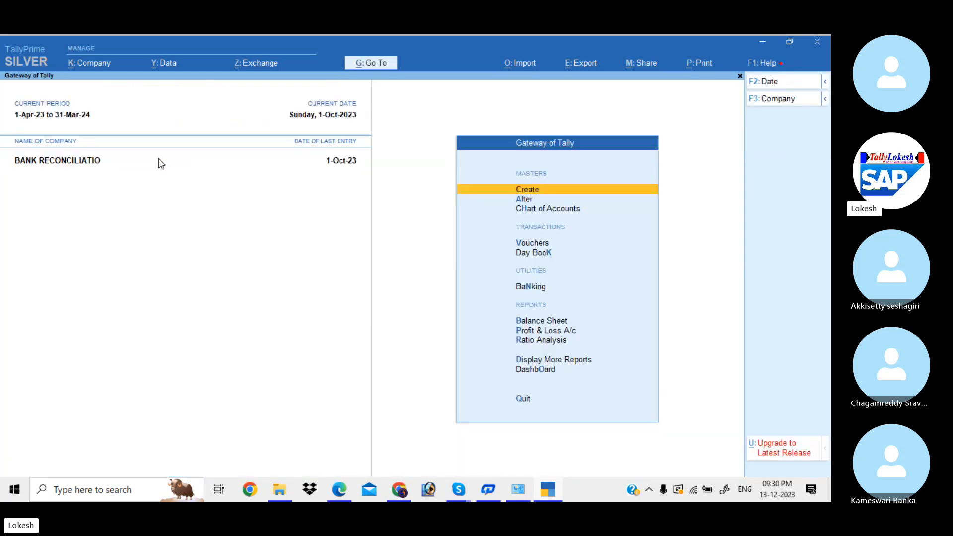
# Shut the company BANK RECONCILIATIO and confirm closing it.
pyautogui.click(777, 100)
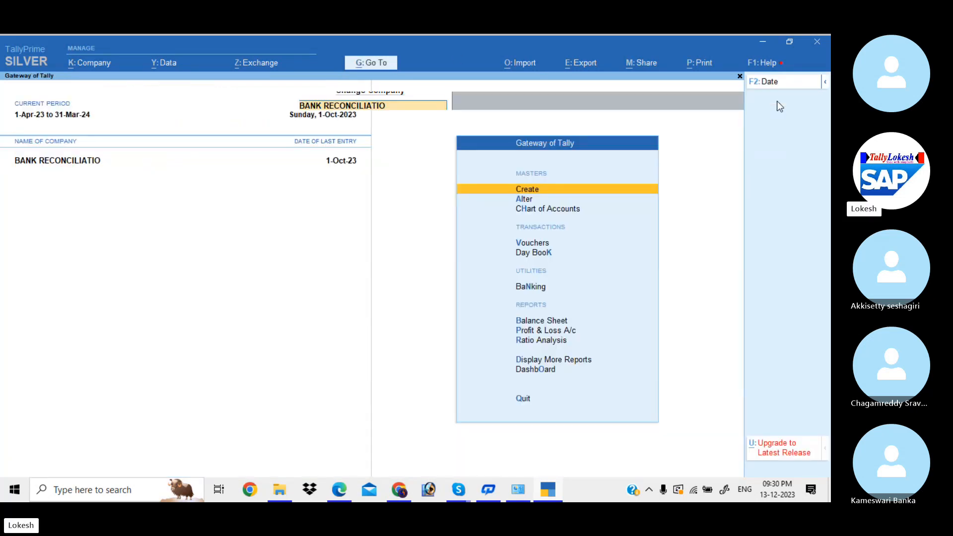
pyautogui.press('Up')
pyautogui.press('Return')
pyautogui.press('Return')
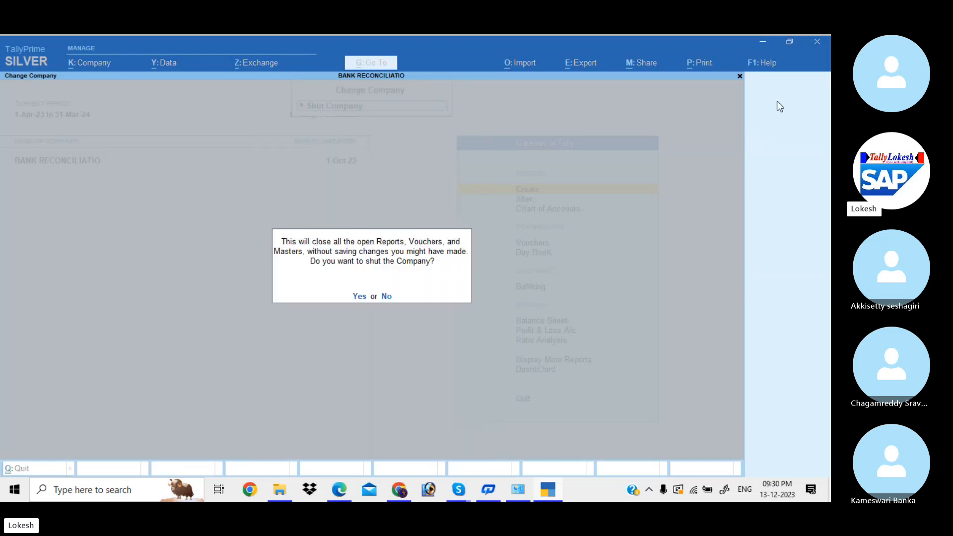
pyautogui.press('y')
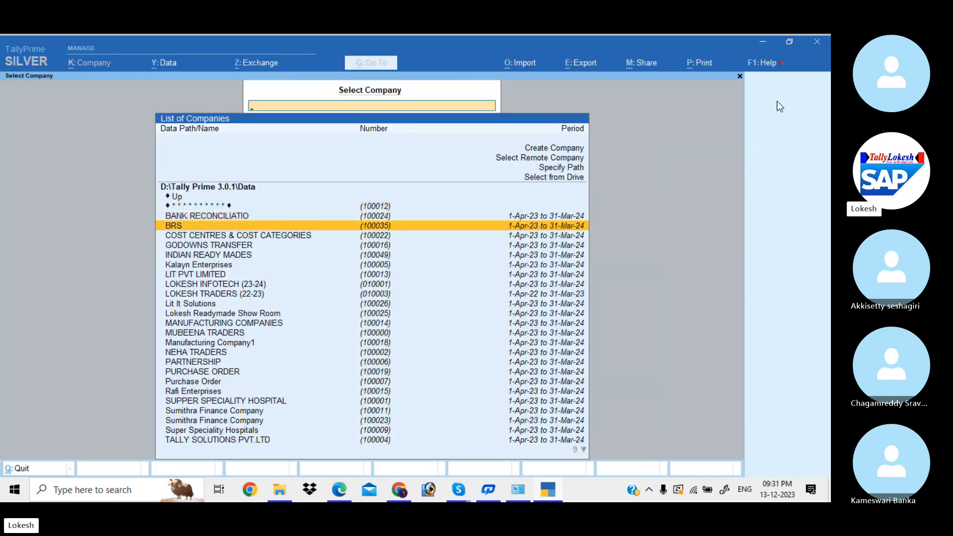
# Examine the D:\Tally Prime 3.0.1\Data company list for the restored companies and the data path heading.
pyautogui.press('Up')
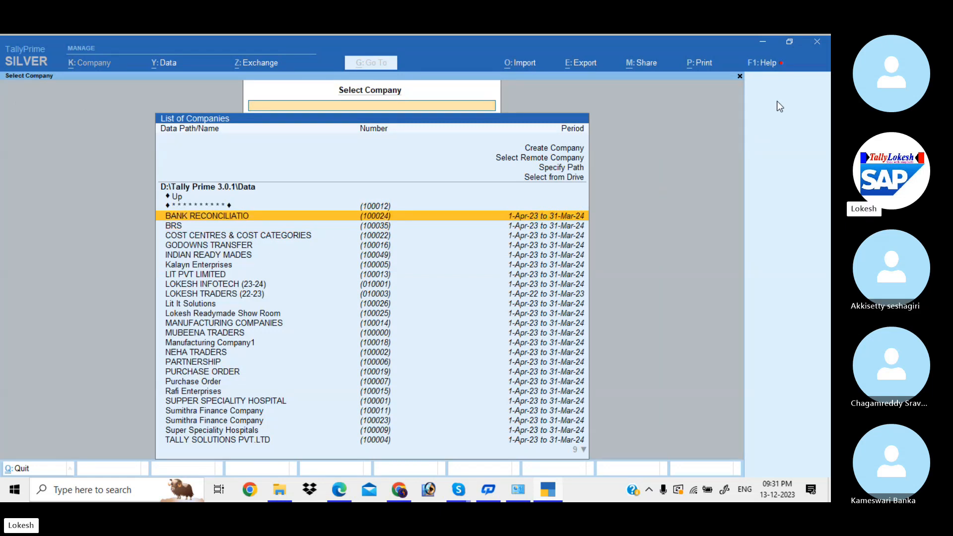
pyautogui.press('Down')
pyautogui.press('Down')
pyautogui.press('Down')
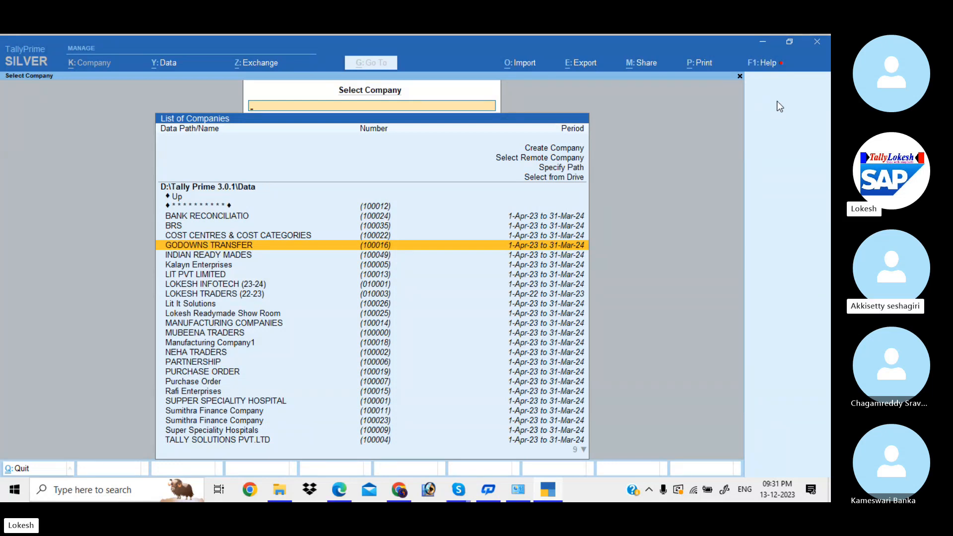
pyautogui.press('Up')
pyautogui.press('Up')
pyautogui.press('Up')
pyautogui.press('Up')
pyautogui.press('Up')
pyautogui.press('Up')
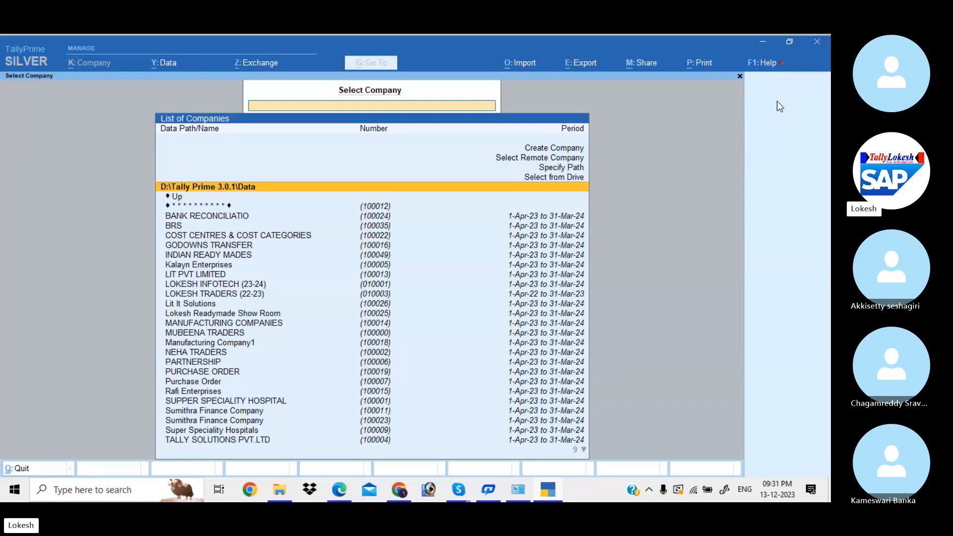
pyautogui.press('Down')
pyautogui.press('Down')
pyautogui.press('Down')
pyautogui.press('Up')
pyautogui.press('Up')
pyautogui.press('Up')
# Switch to File Explorer and open the Data folder inside Tally Prime 3.0.1 on drive D:.
pyautogui.click(278, 492)
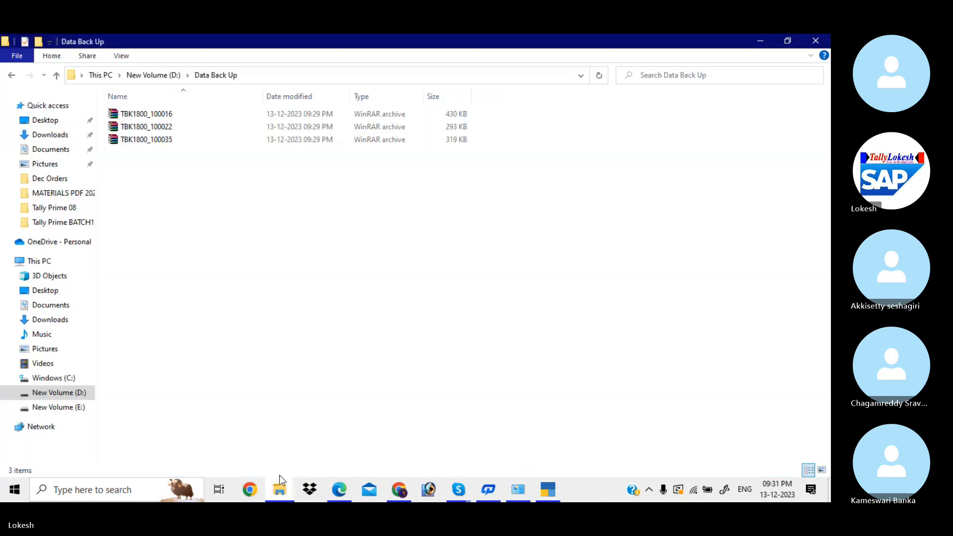
pyautogui.click(158, 77)
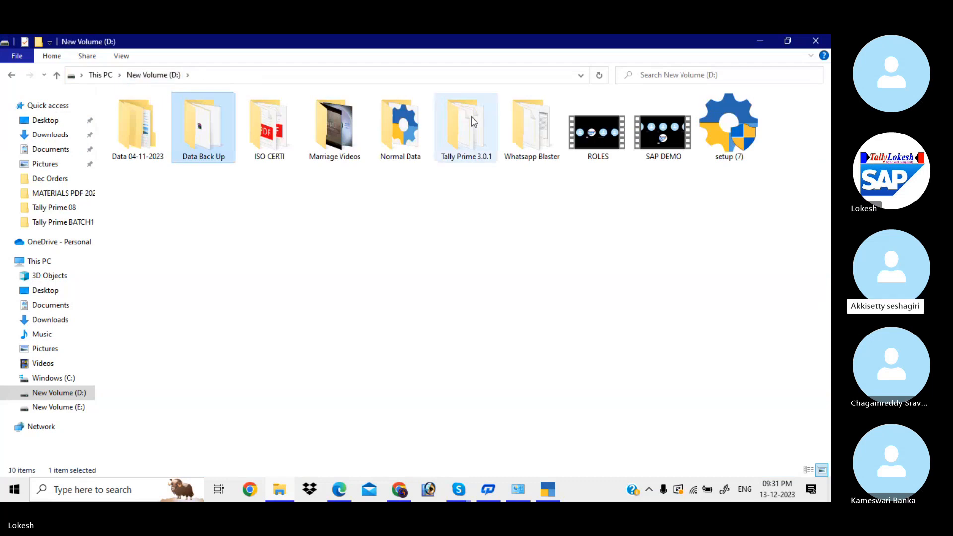
pyautogui.click(477, 134)
pyautogui.doubleClick(477, 136)
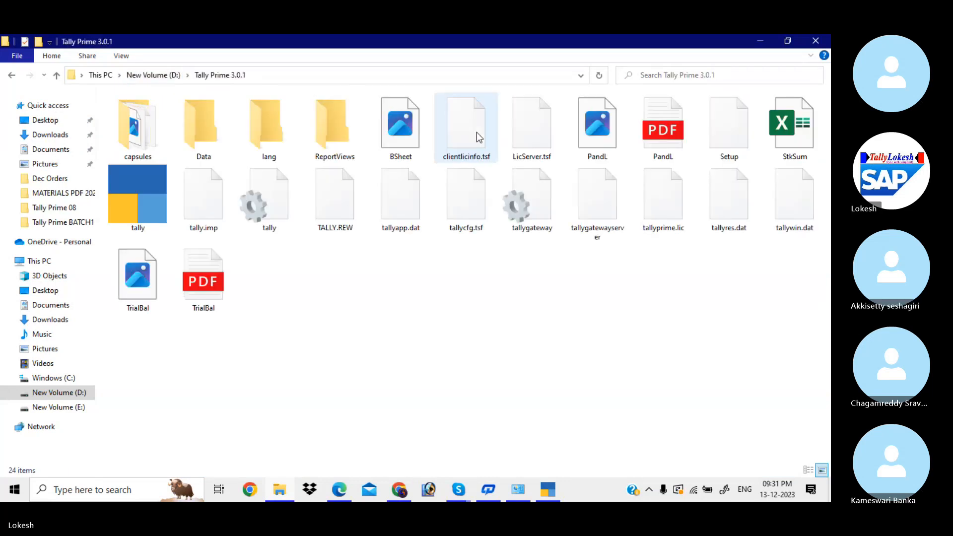
pyautogui.doubleClick(223, 140)
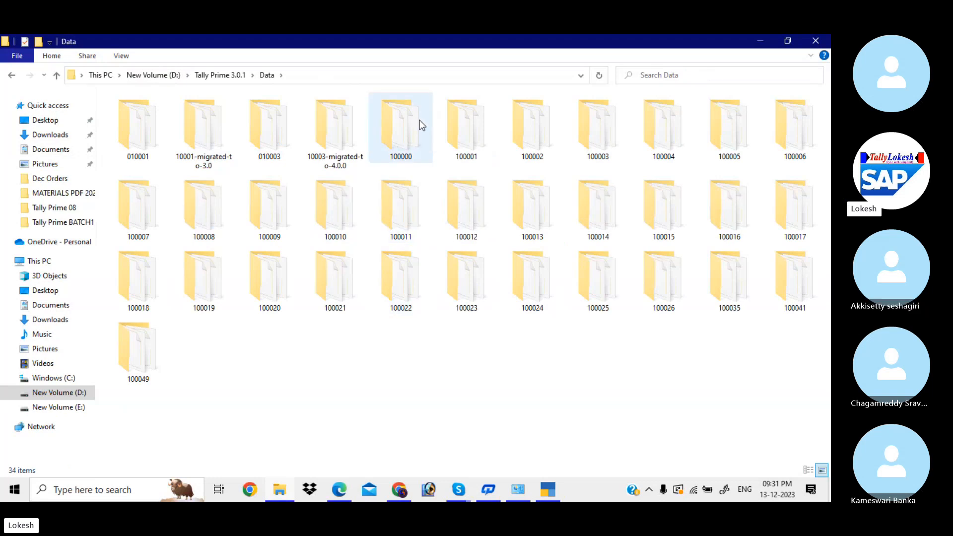
# Compare the numbered data folders in File Explorer with the company numbers in TallyPrime's company list.
pyautogui.moveTo(420, 121)
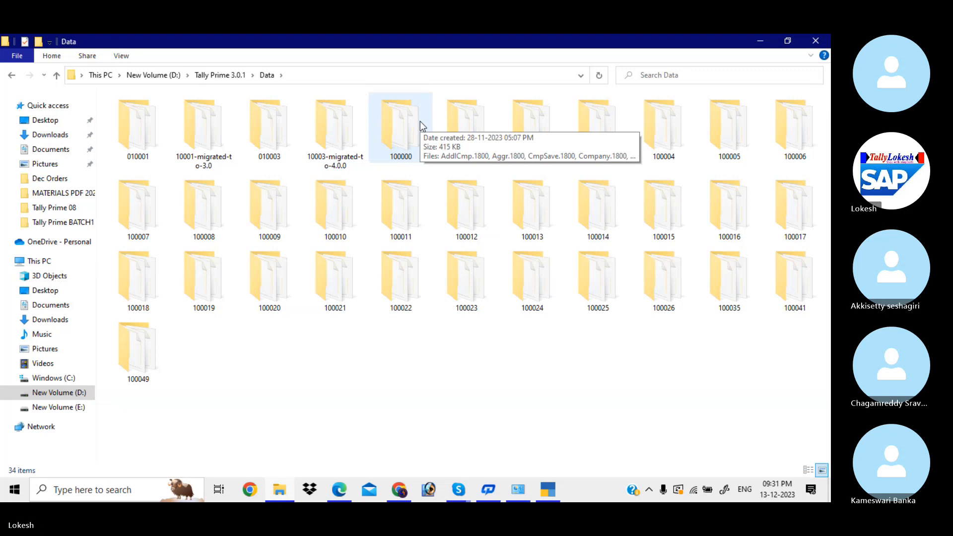
pyautogui.hotkey('alt', 'Tab')
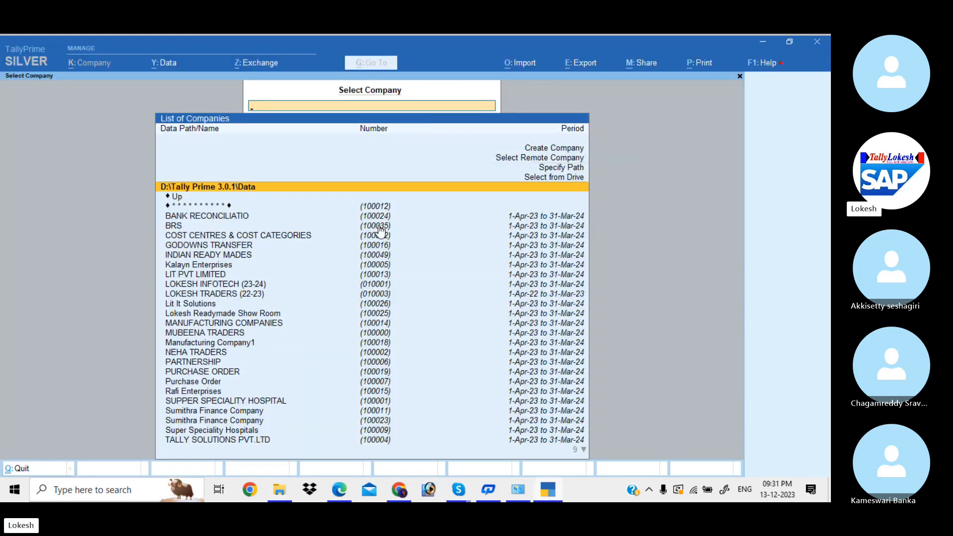
pyautogui.hotkey('alt', 'Tab')
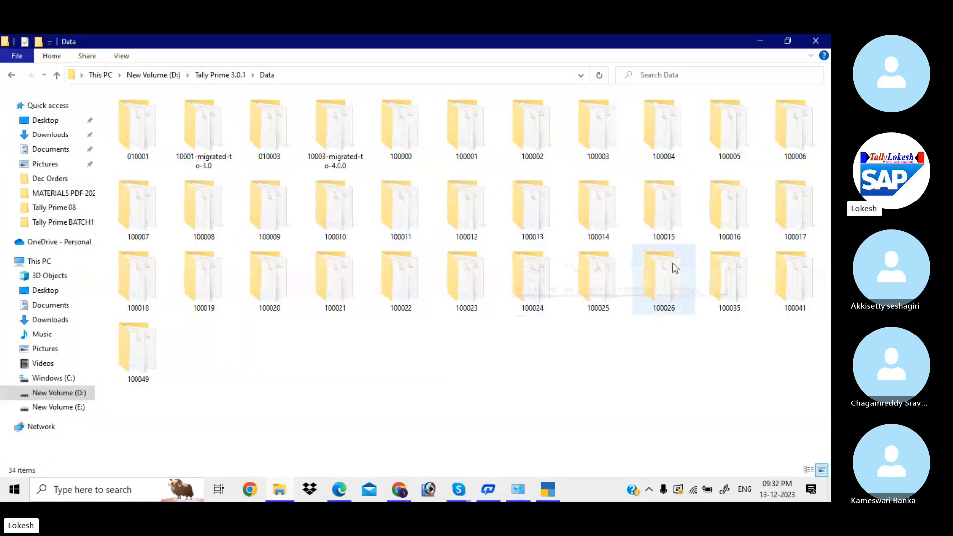
# Delete the 100035 folder from the Tally Prime 3.0.1 Data folder and switch back to TallyPrime's company list.
pyautogui.click(727, 282)
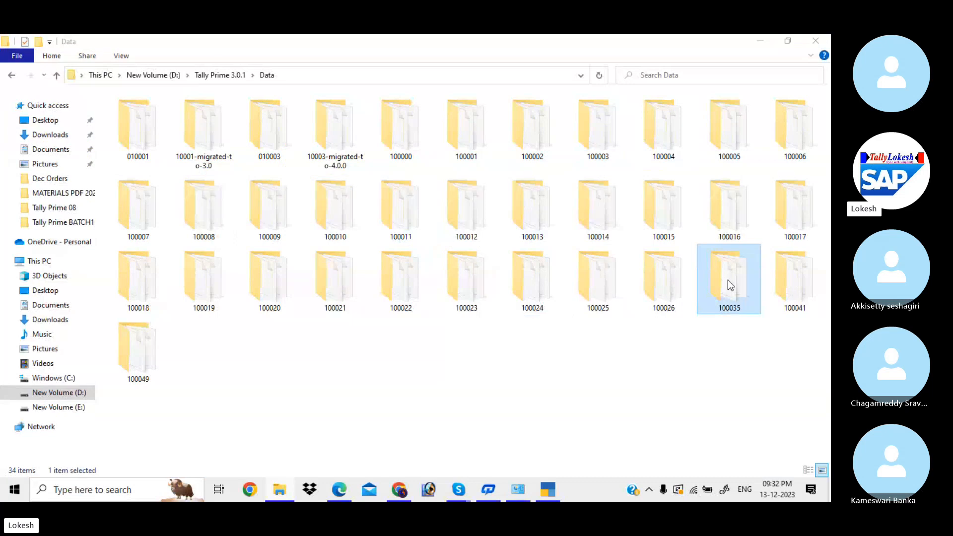
pyautogui.press('Delete')
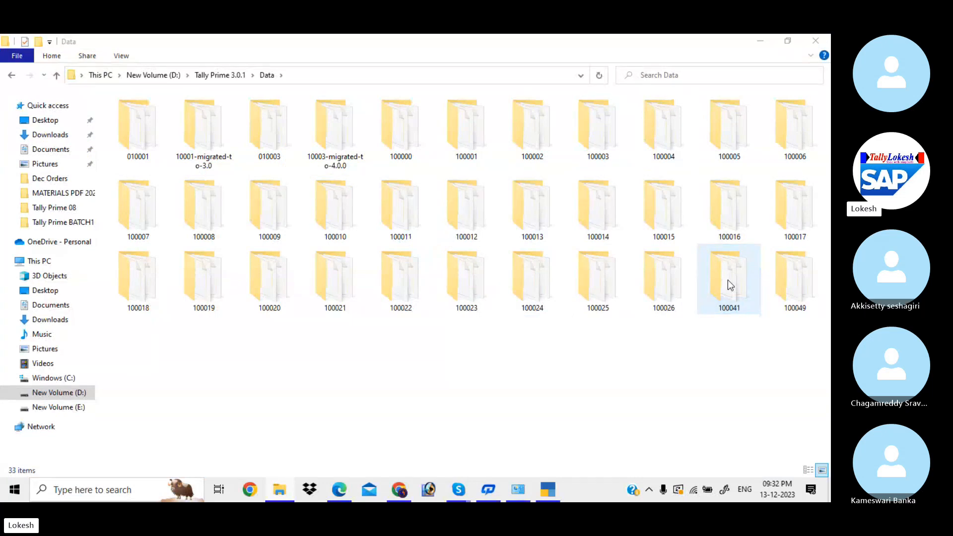
pyautogui.hotkey('alt', 'Tab')
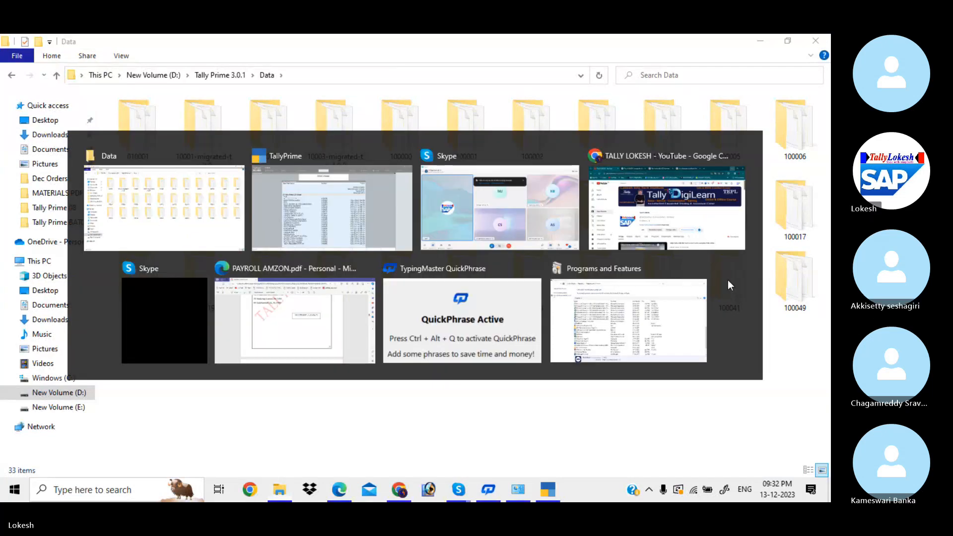
pyautogui.press('n')
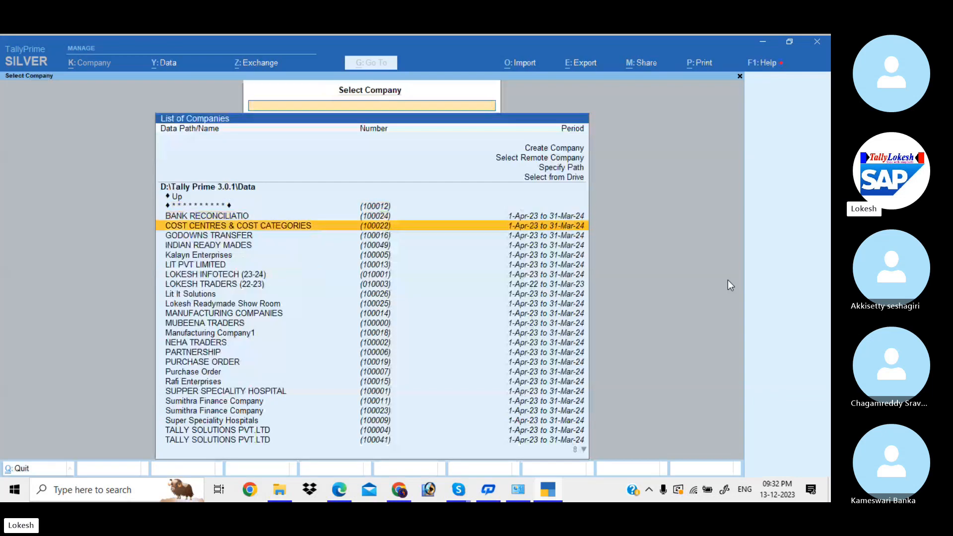
# Look through the D:\Tally Prime 3.0.1\Data company list, checking the company numbers for the deleted folder's number 100035.
pyautogui.press('Down')
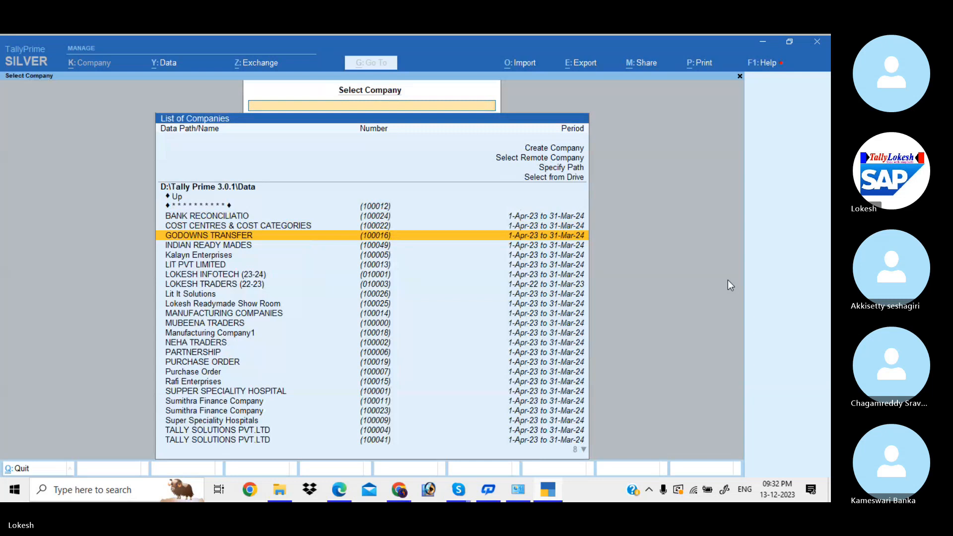
pyautogui.press('Down')
pyautogui.press('Down')
pyautogui.press('Down')
pyautogui.press('Down')
pyautogui.press('Down')
pyautogui.press('Down')
pyautogui.press('Down')
pyautogui.press('Down')
pyautogui.press('Down')
pyautogui.press('Down')
pyautogui.press('Down')
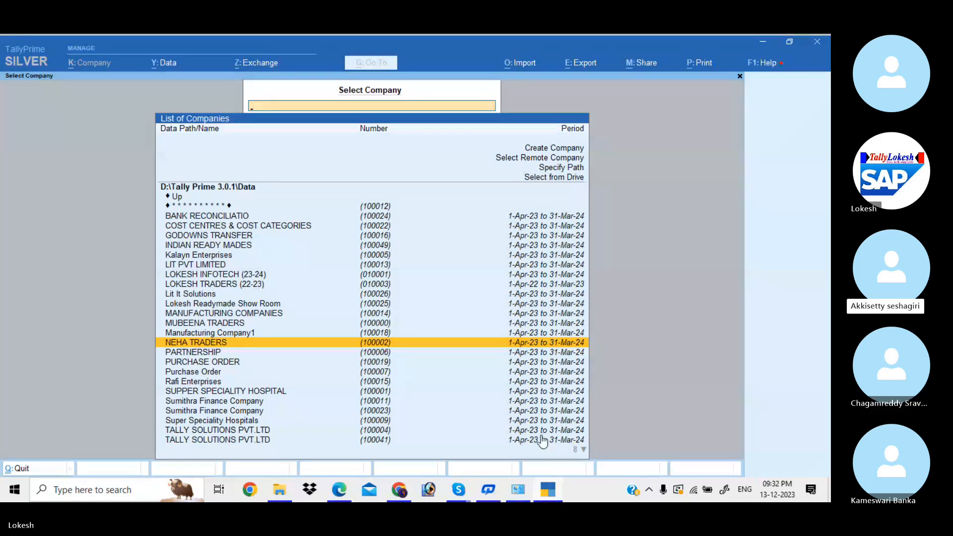
pyautogui.moveTo(469, 490)
pyautogui.click(445, 446)
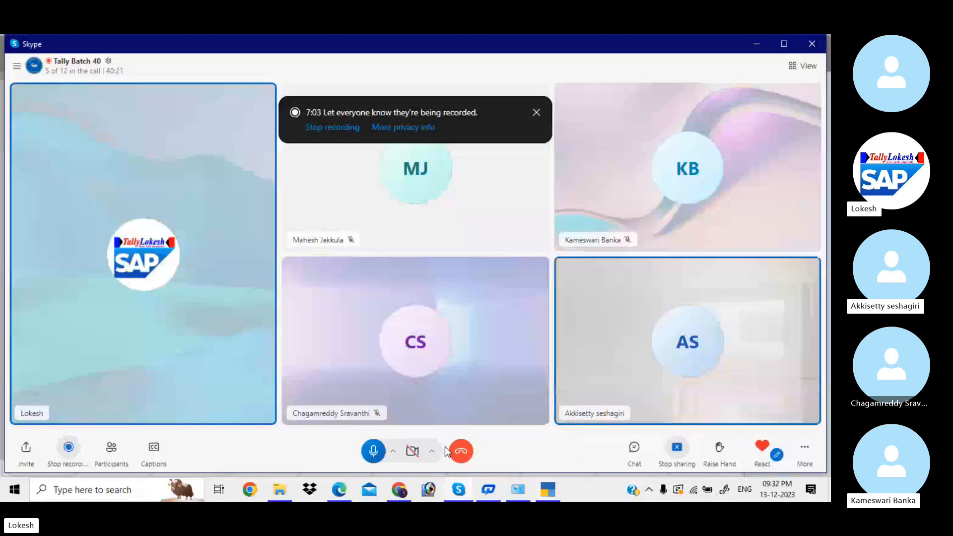